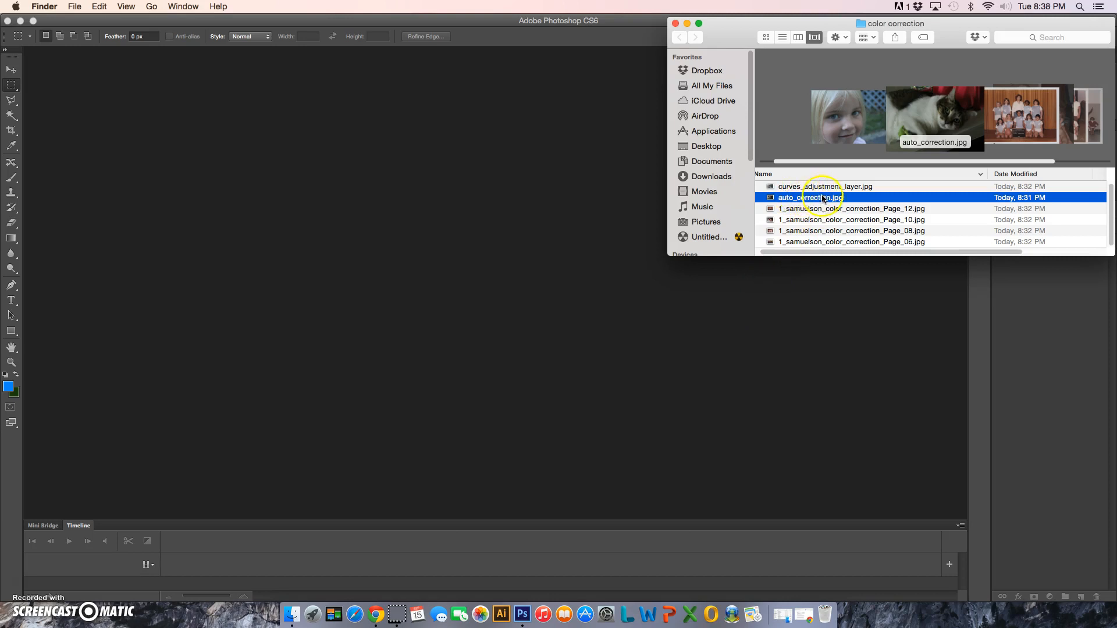
# Open auto_correction.jpg in Photoshop and duplicate its Background layer
pyautogui.rightClick(813, 200)
pyautogui.moveTo(813, 200); pyautogui.dragTo(507, 210)
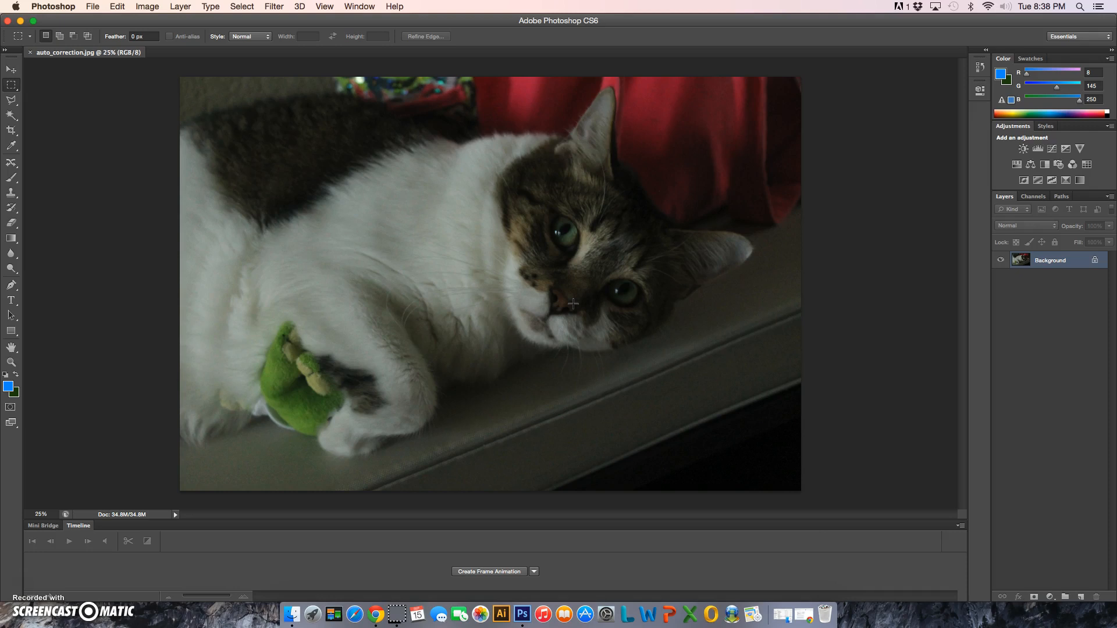
pyautogui.click(532, 277)
pyautogui.moveTo(1069, 263); pyautogui.dragTo(1080, 596)
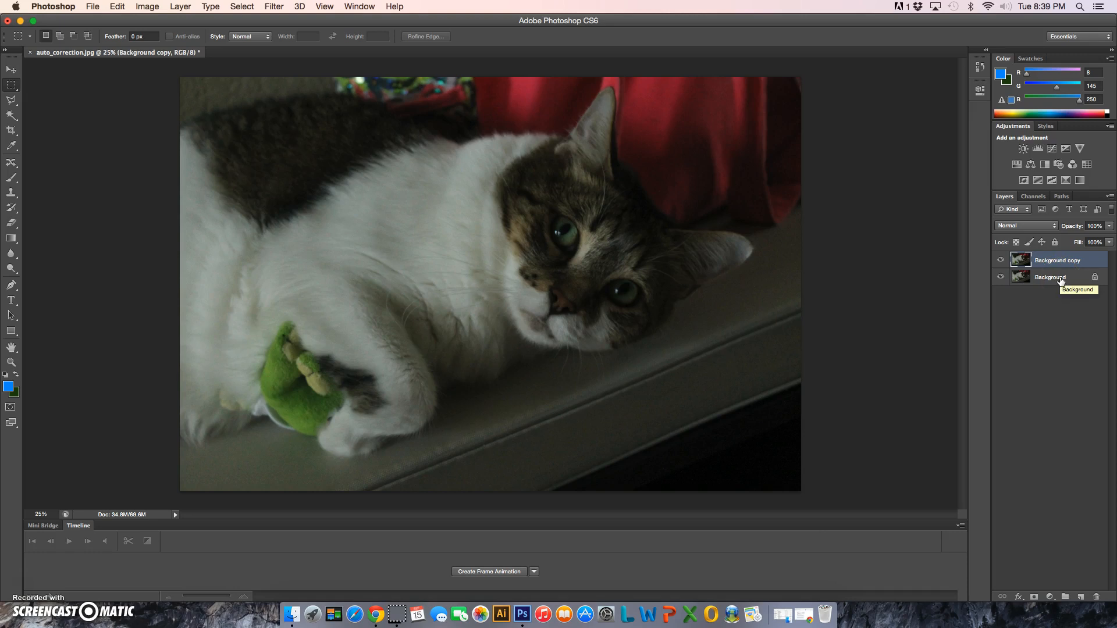
pyautogui.click(1070, 283)
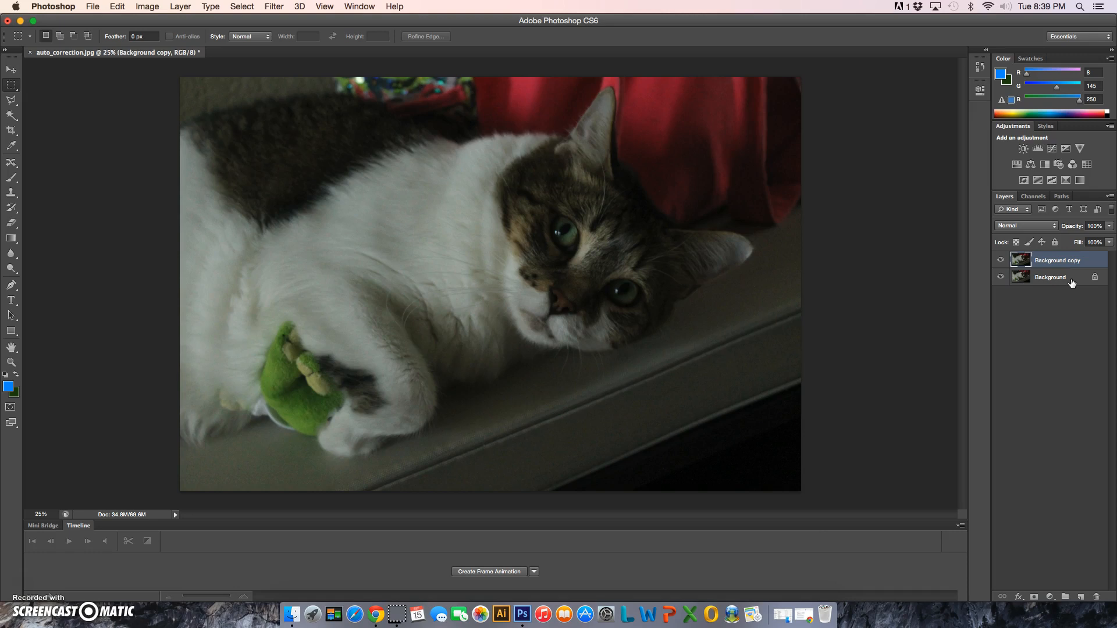
# Examine the available image color modes, the image adjustment commands and the fill or adjustment layer types
pyautogui.click(149, 7)
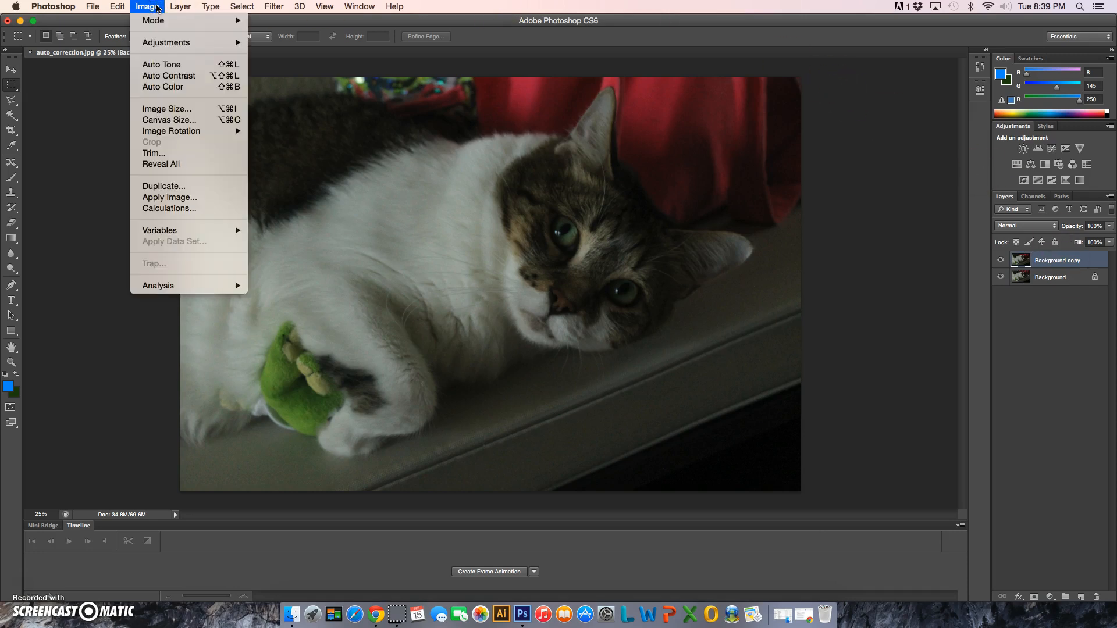
pyautogui.moveTo(148, 22)
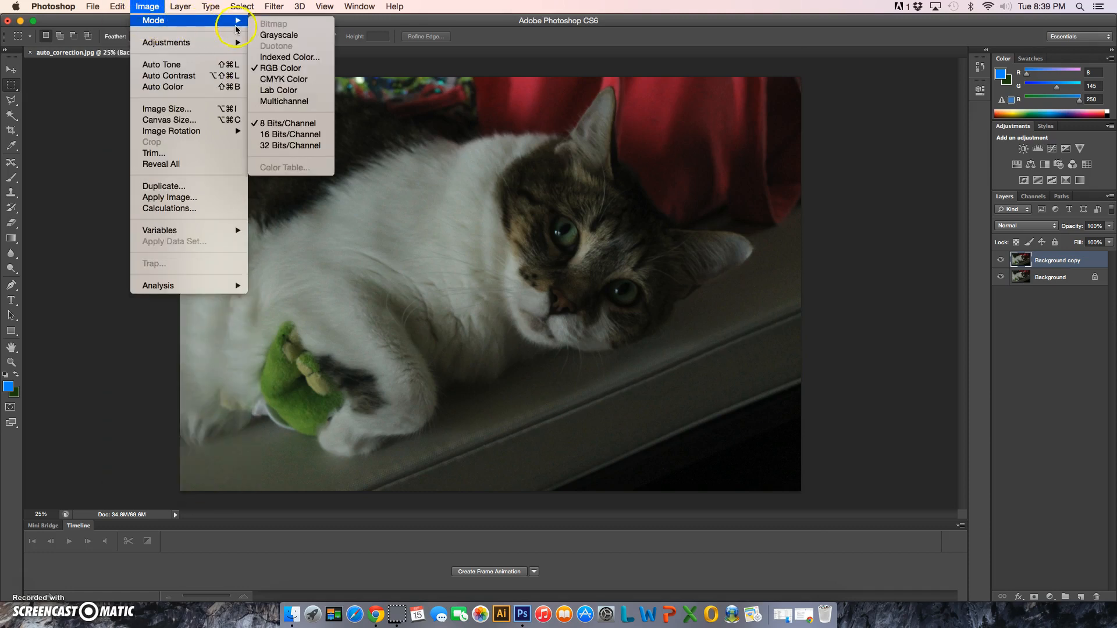
pyautogui.click(289, 62)
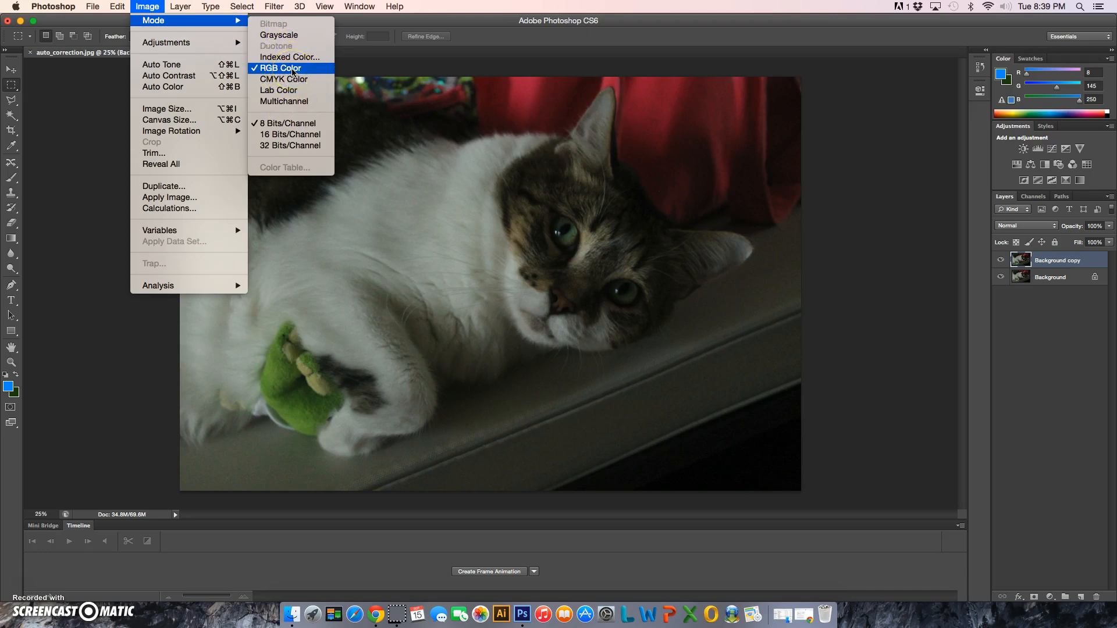
pyautogui.click(296, 74)
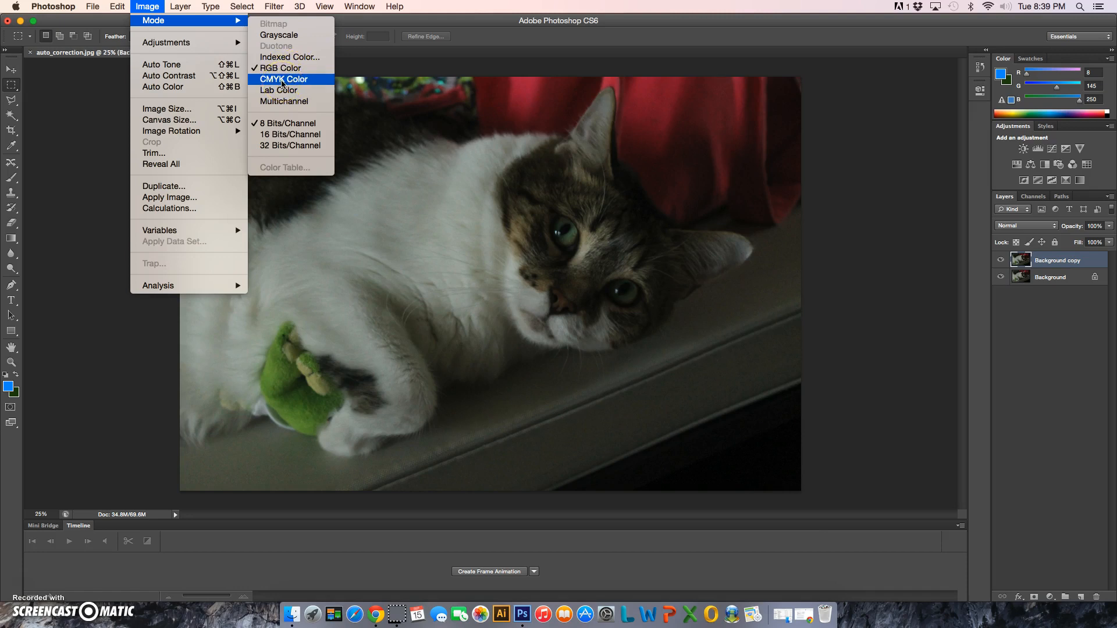
pyautogui.click(302, 82)
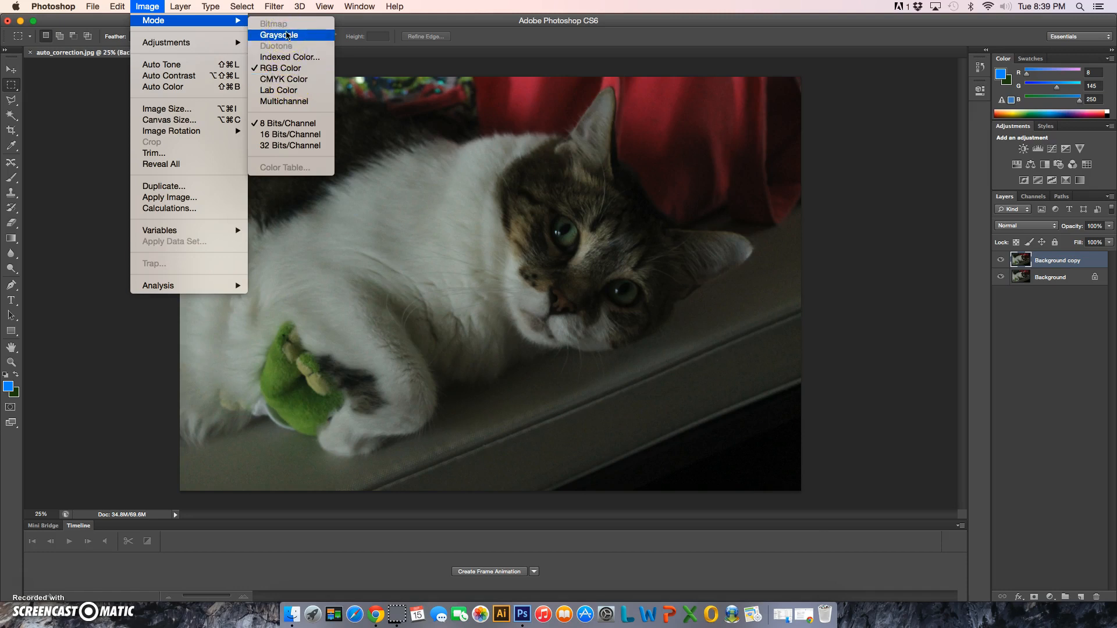
pyautogui.click(288, 36)
pyautogui.moveTo(182, 43)
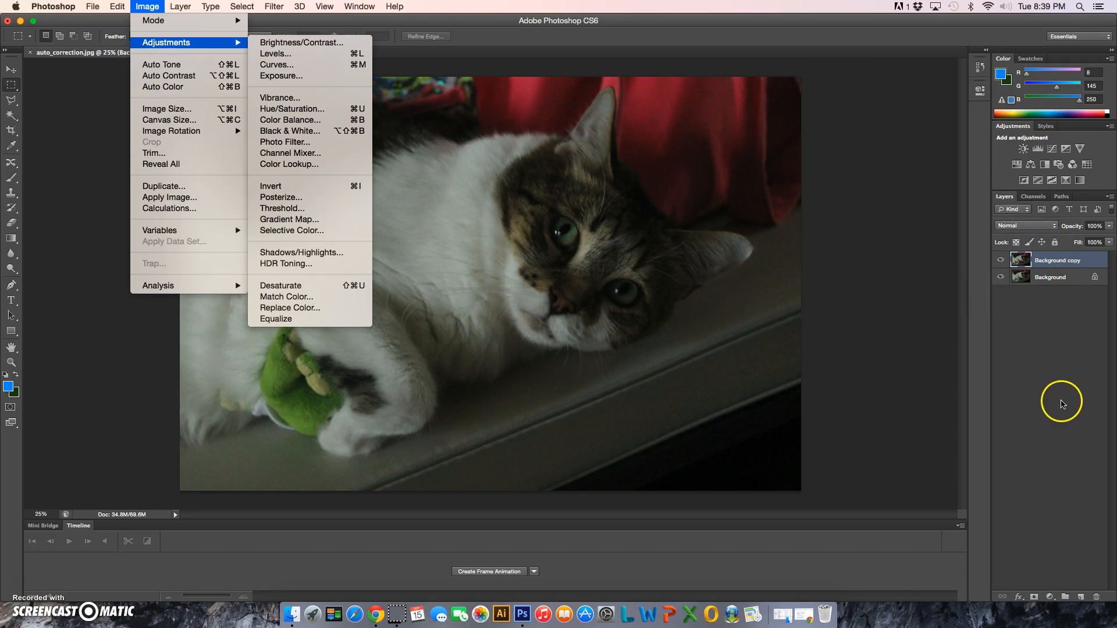
pyautogui.click(1053, 598)
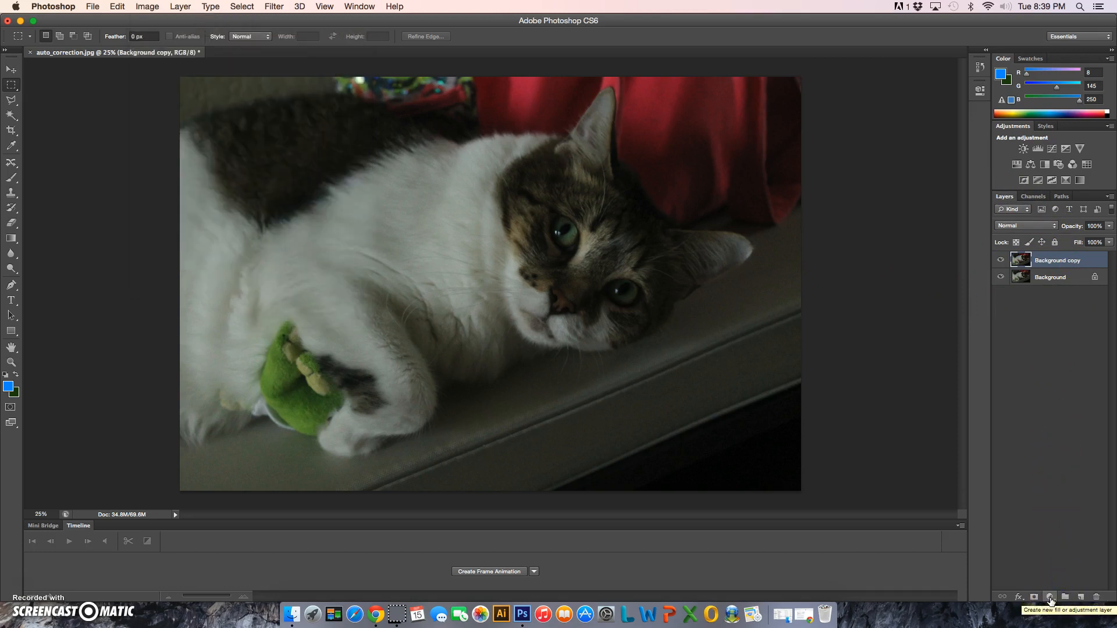
pyautogui.click(1050, 597)
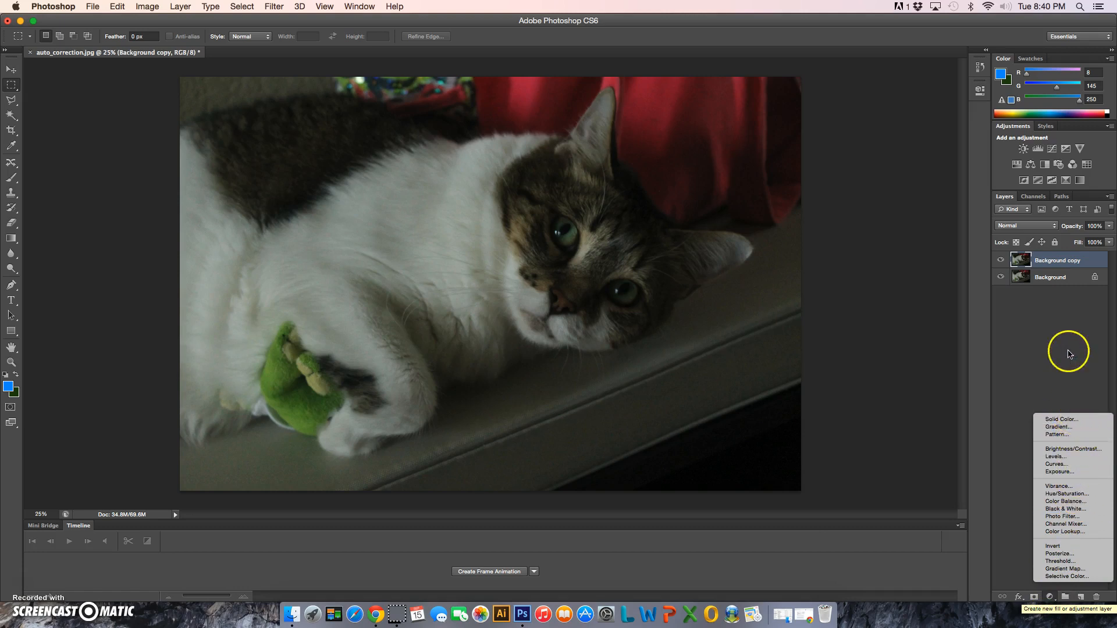
pyautogui.click(1051, 377)
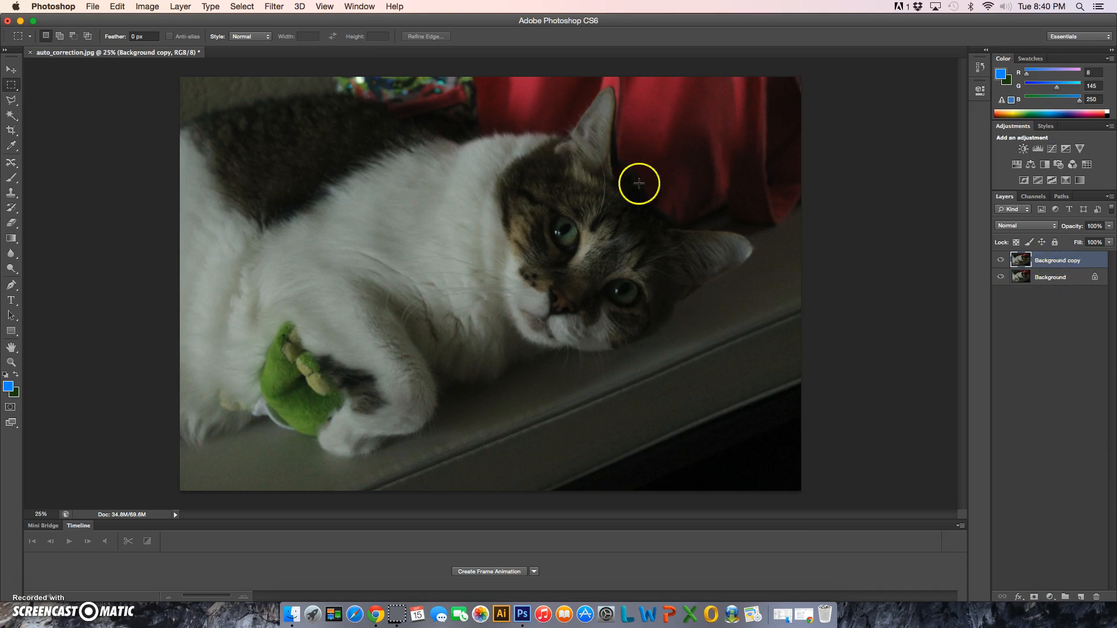
# Apply Auto Contrast to the Background copy layer and compare it with the original by toggling the layer's visibility
pyautogui.click(154, 6)
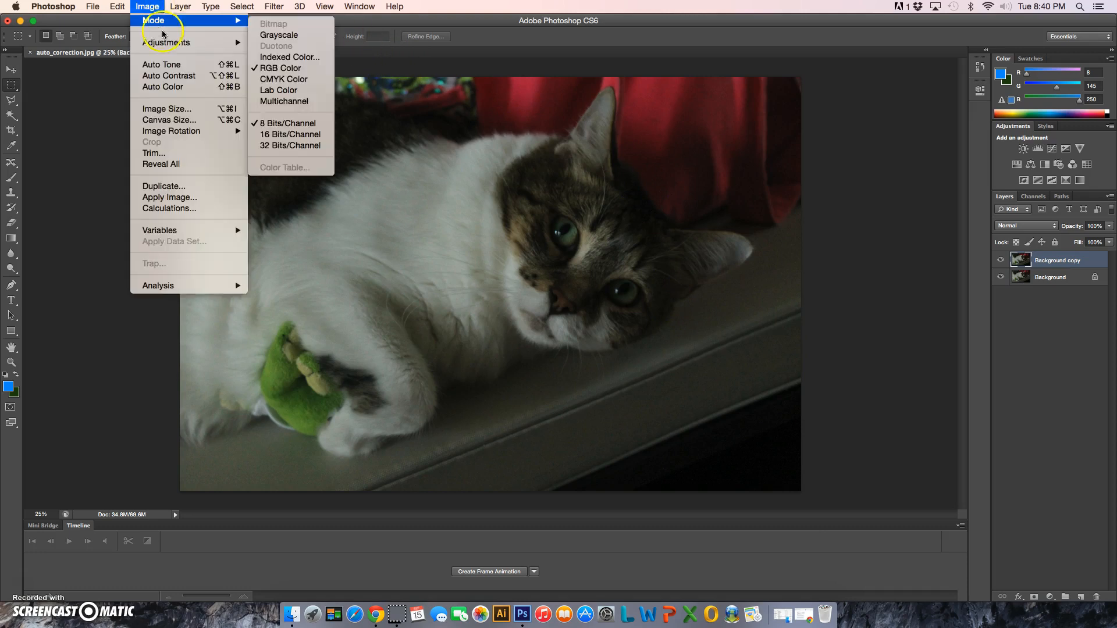
pyautogui.click(169, 75)
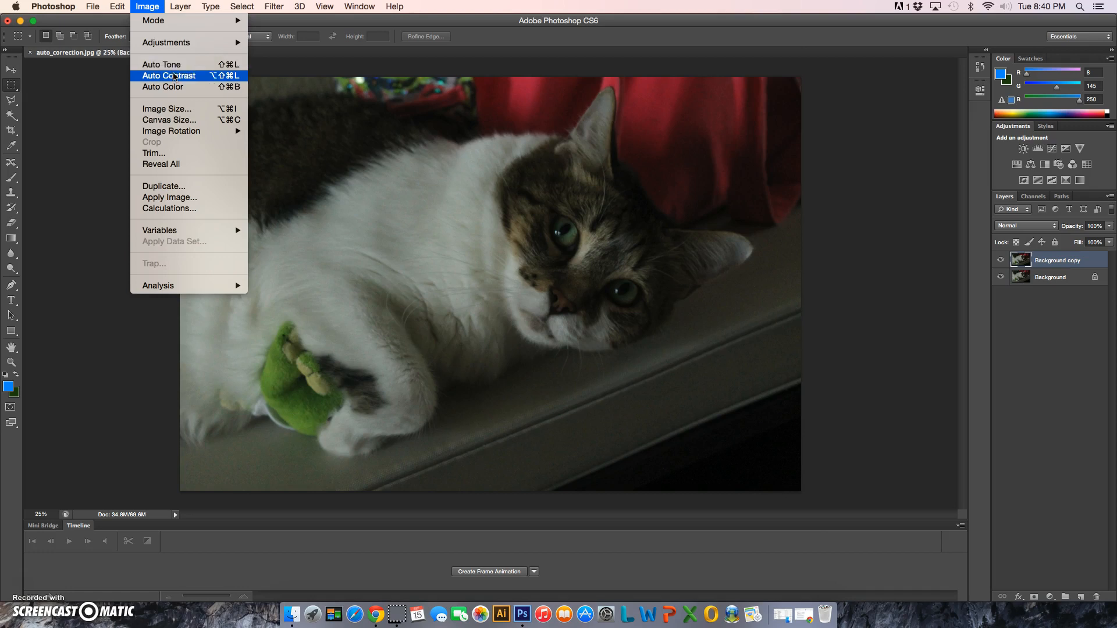
pyautogui.click(173, 76)
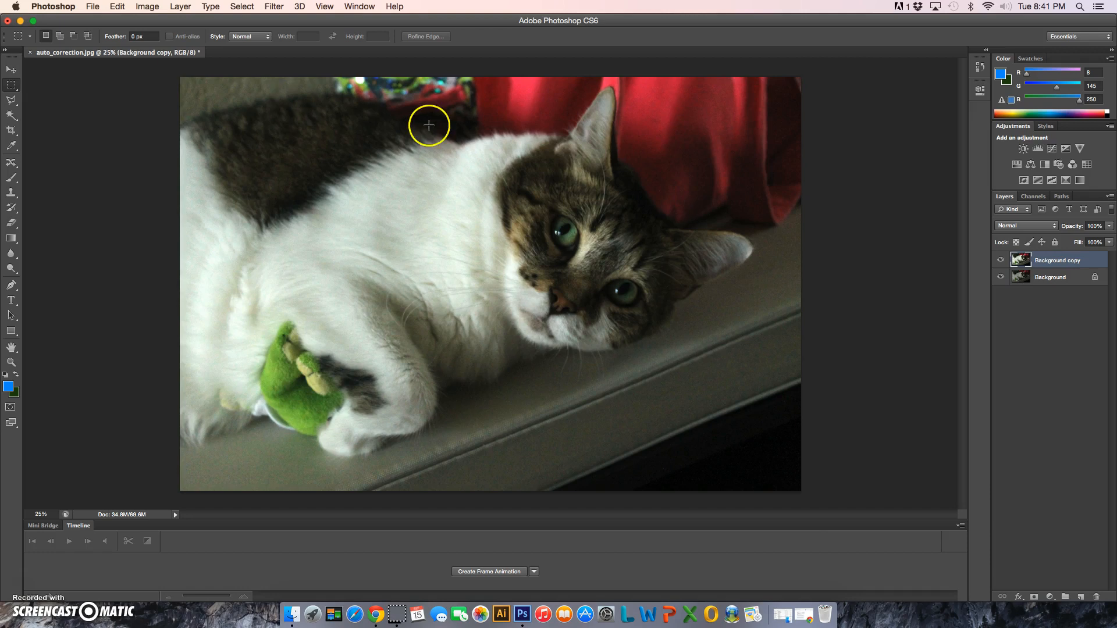
pyautogui.click(1001, 260)
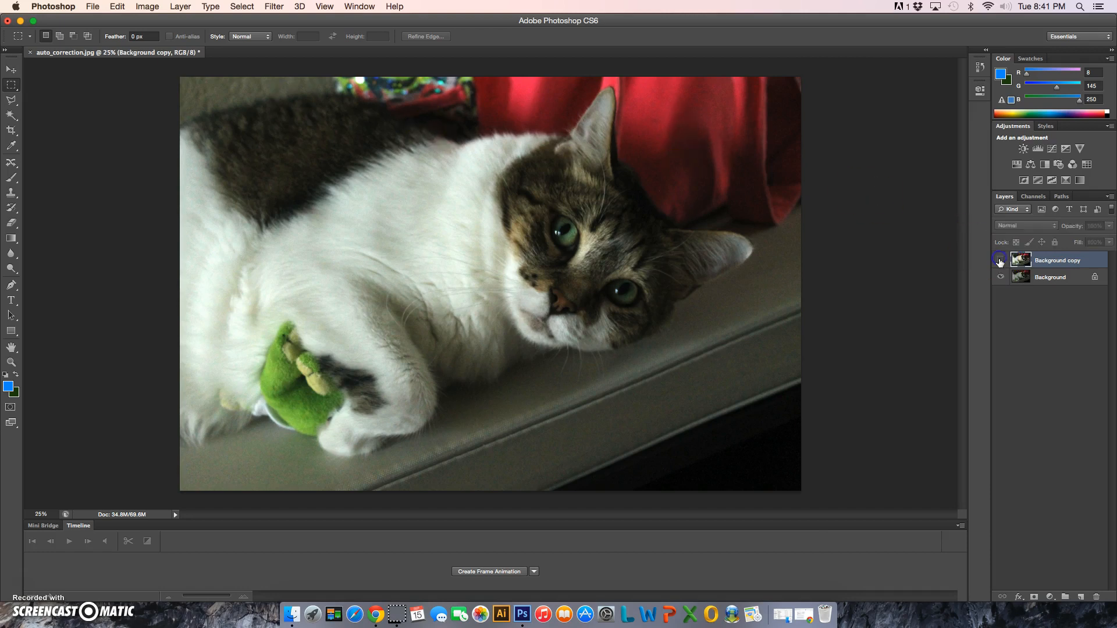
pyautogui.click(1001, 261)
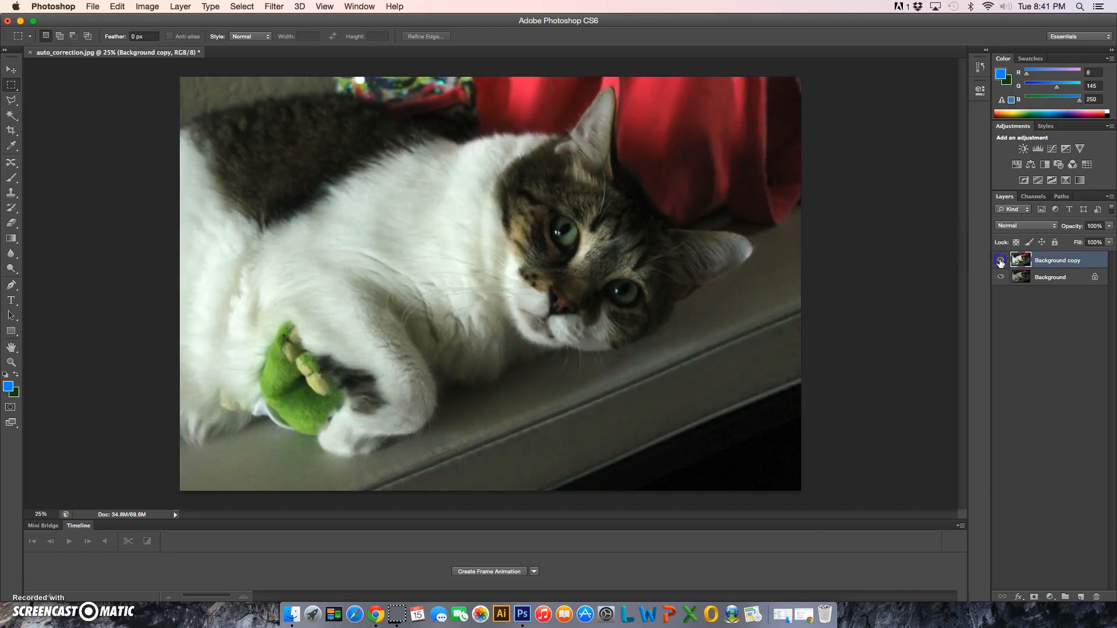
pyautogui.click(1000, 261)
pyautogui.click(1000, 261)
# Return to the Duplicate Layer history state, then apply Auto Tone to the Background copy layer and compare it with the original
pyautogui.click(979, 67)
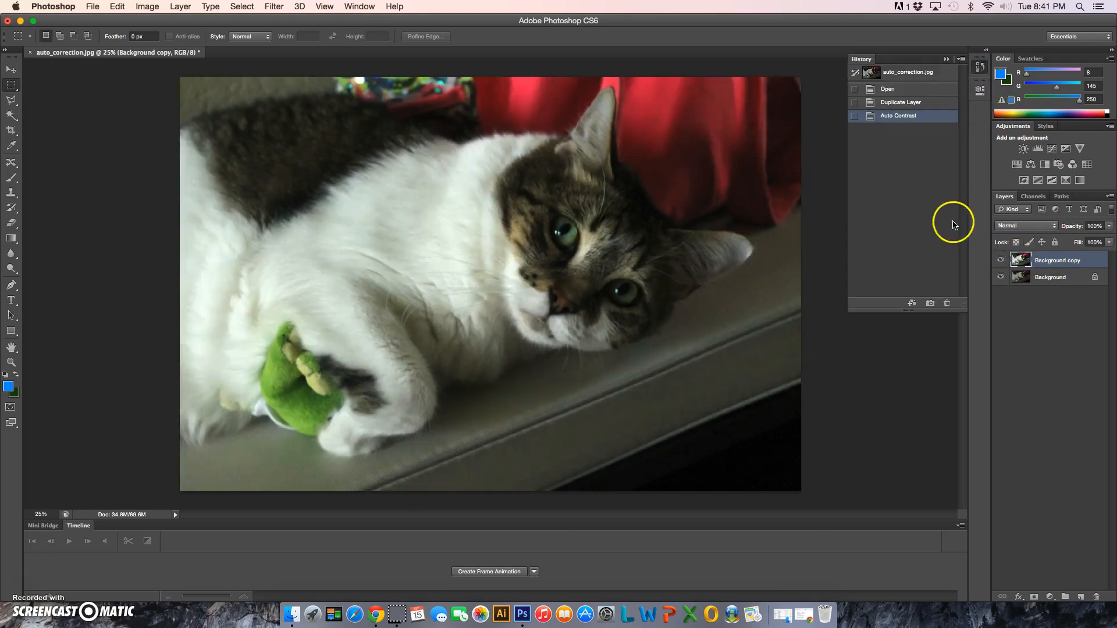
pyautogui.click(917, 103)
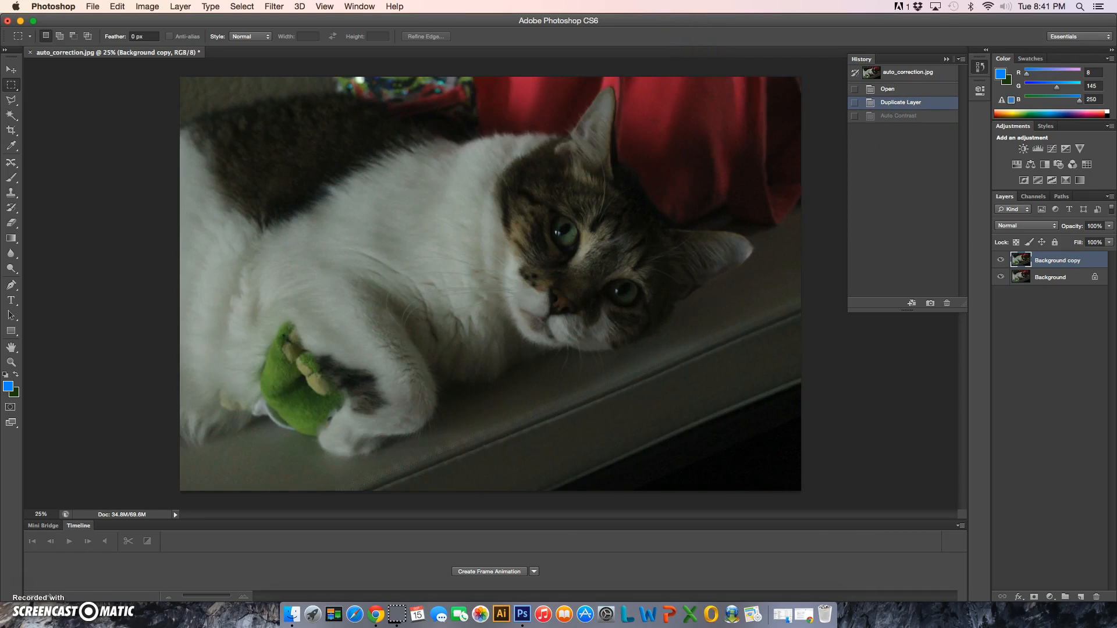
pyautogui.click(157, 8)
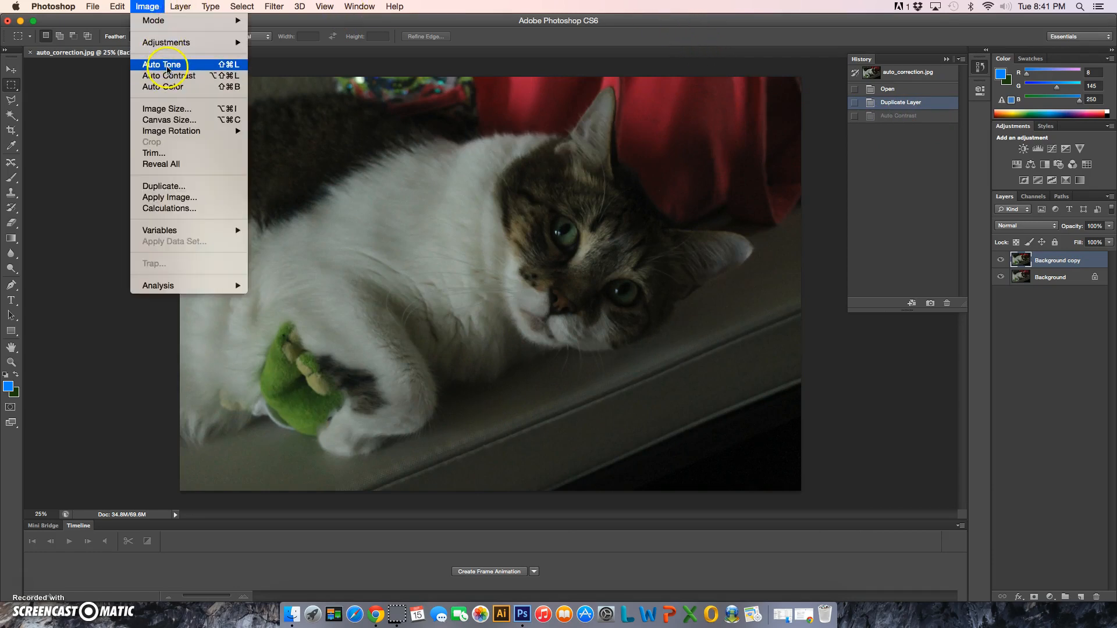
pyautogui.click(167, 65)
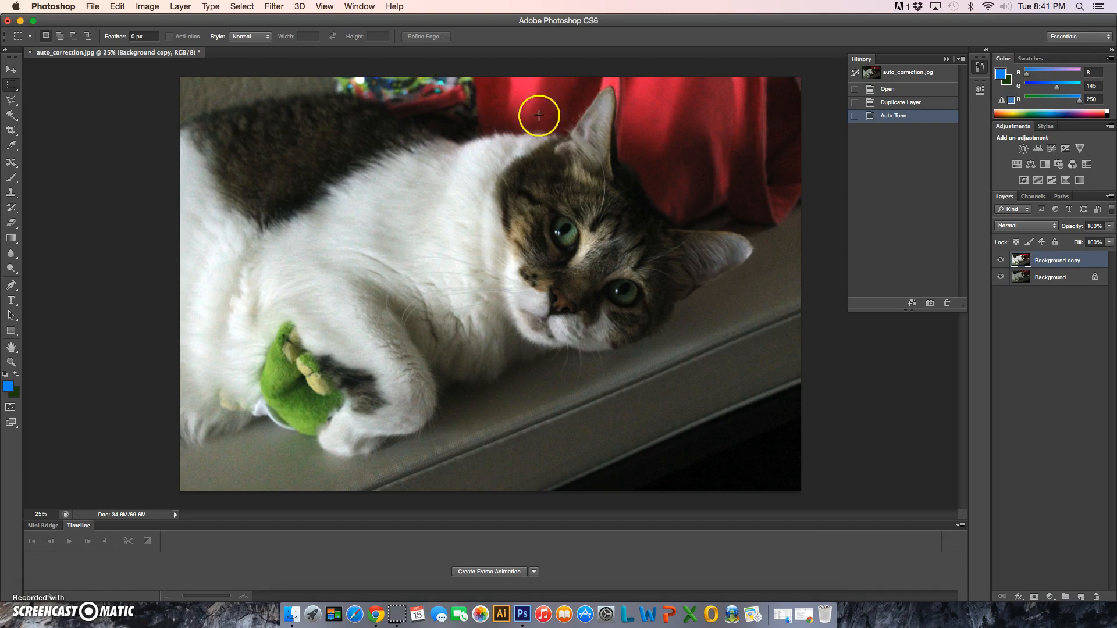
pyautogui.click(1001, 260)
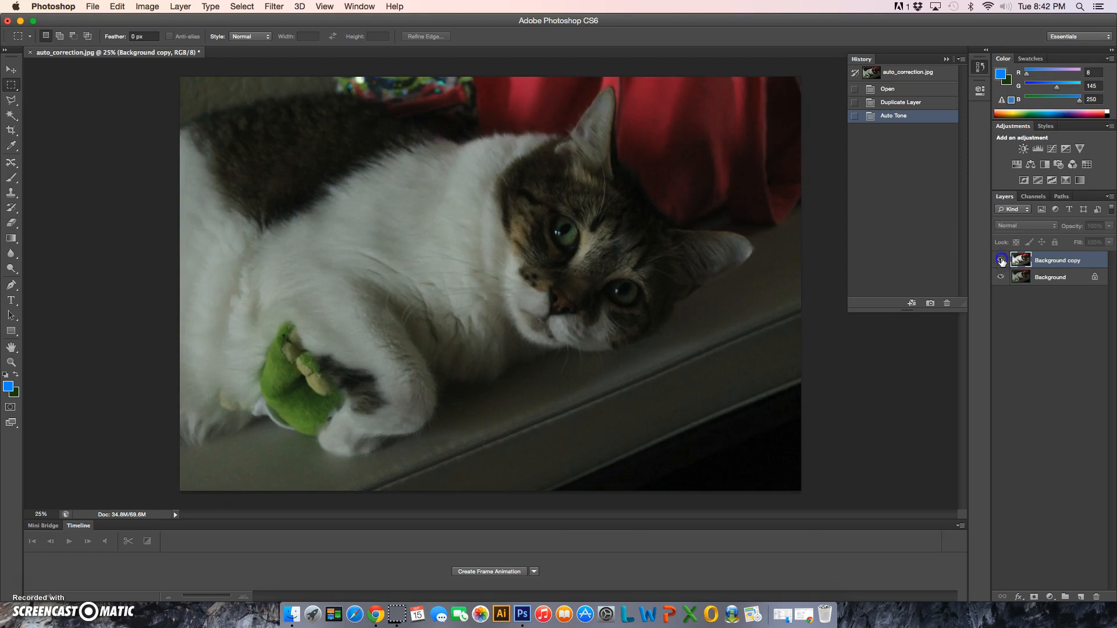
pyautogui.click(1000, 261)
pyautogui.click(1000, 260)
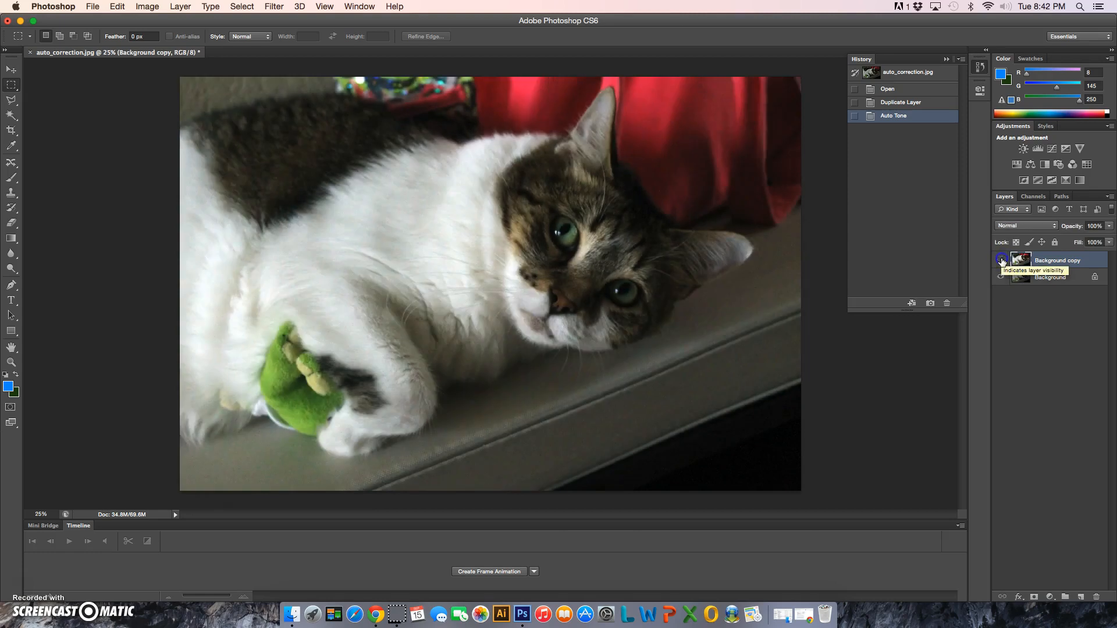
# Undo the Auto Tone correction through the history and apply Auto Color to the Background copy layer
pyautogui.click(914, 108)
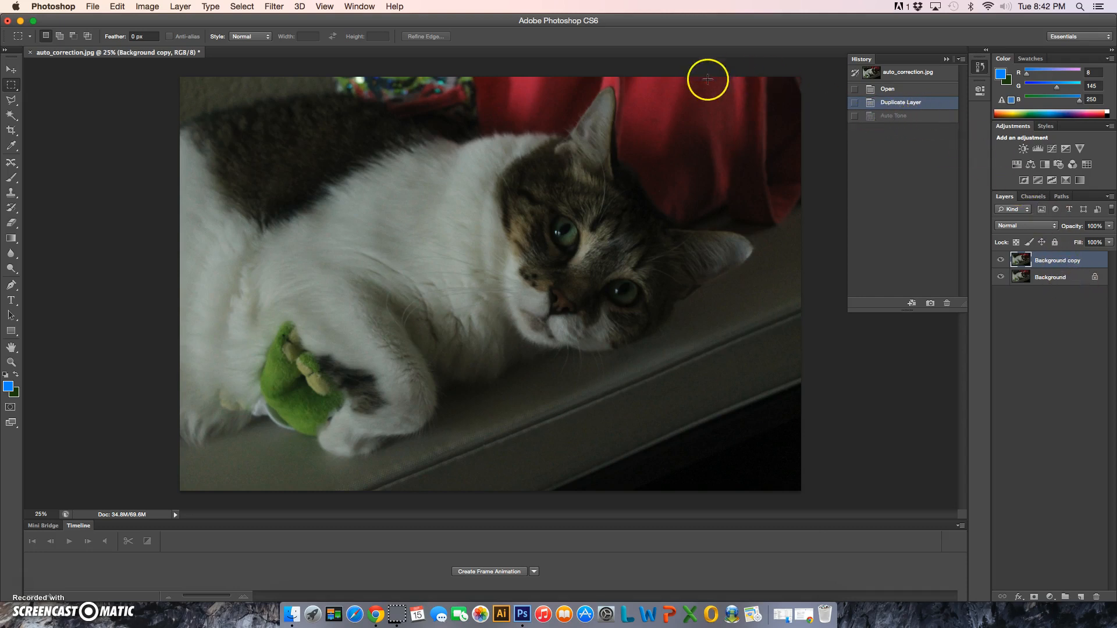
pyautogui.click(147, 7)
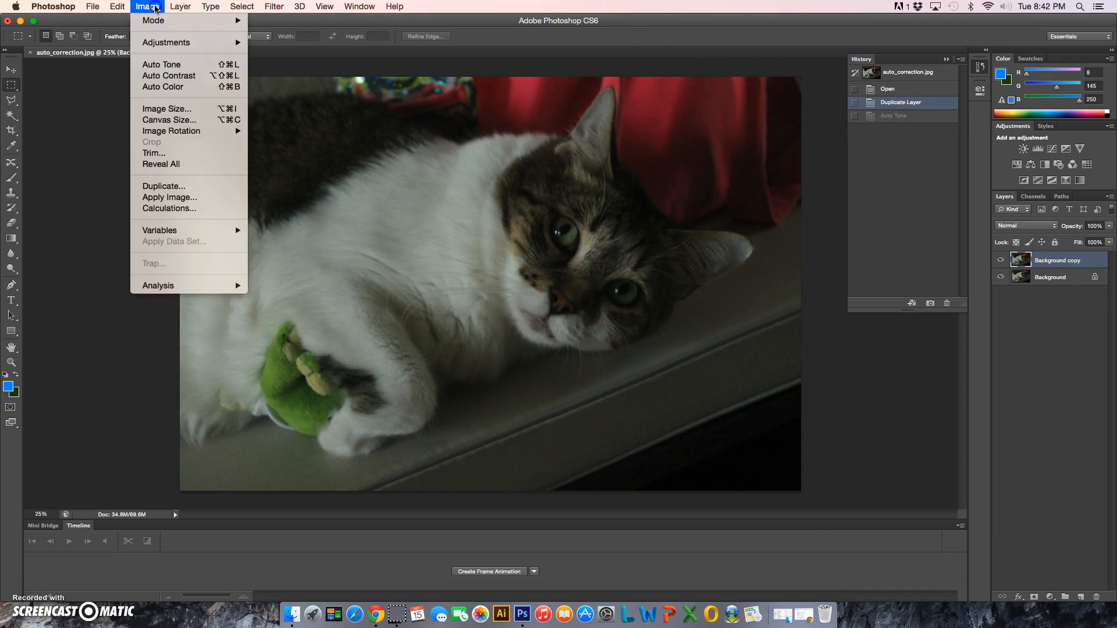
pyautogui.click(173, 87)
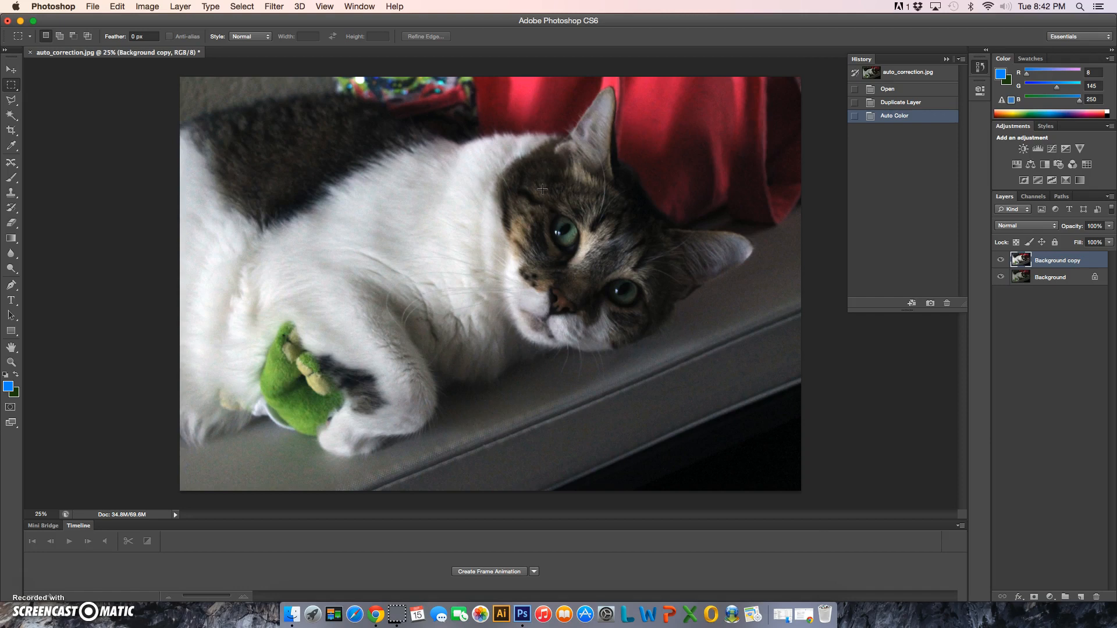
# Examine the Red, Green and Blue channels individually and in combination, and return to the RGB composite
pyautogui.click(1034, 197)
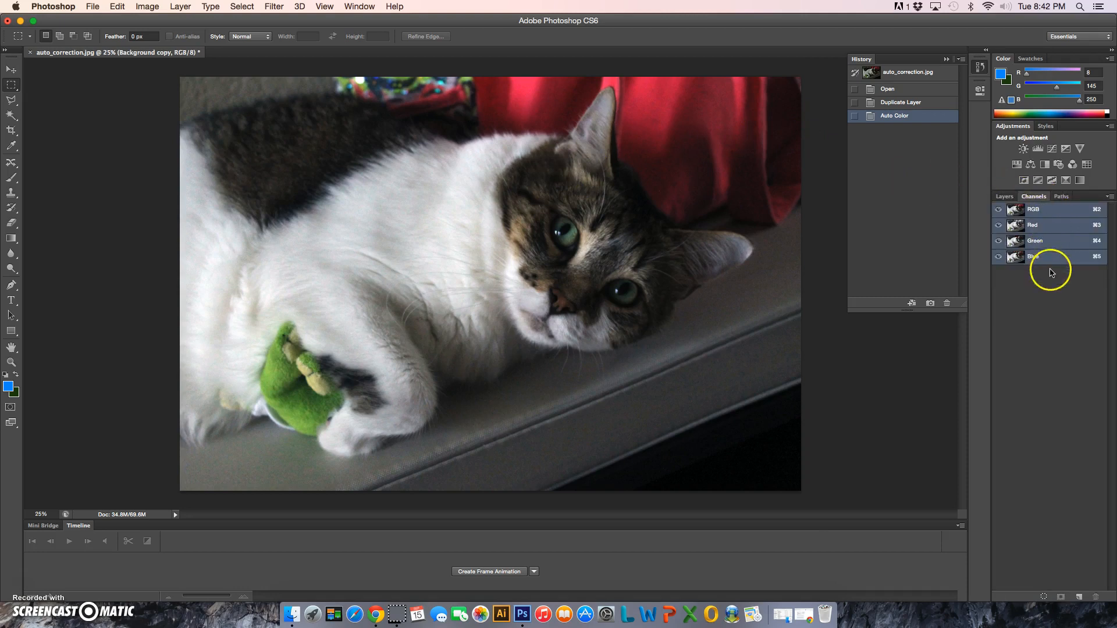
pyautogui.click(1041, 225)
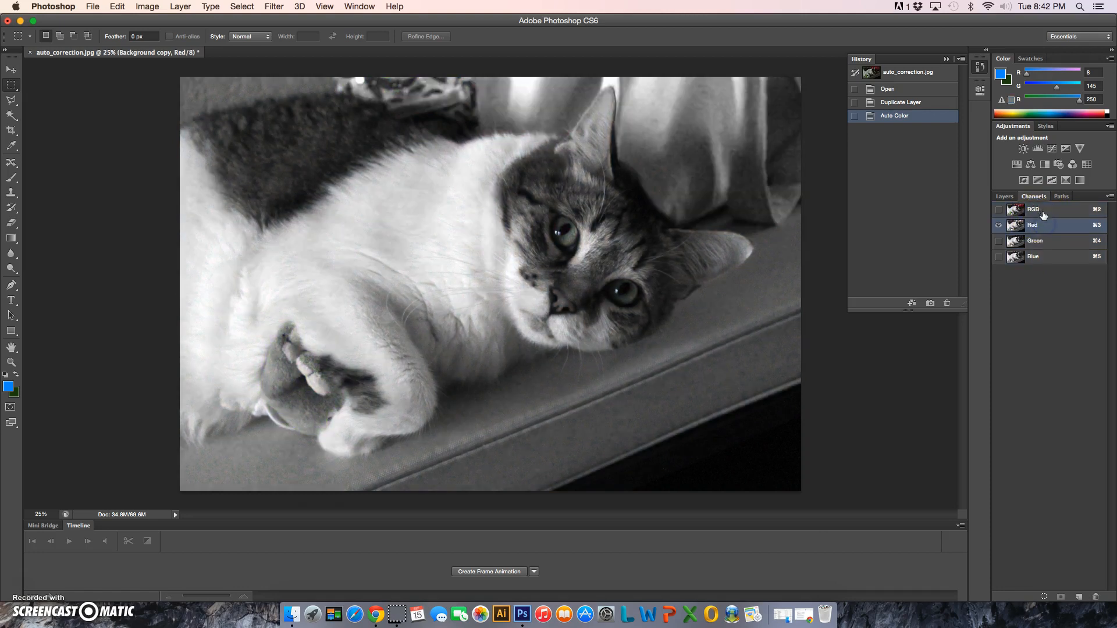
pyautogui.click(1047, 241)
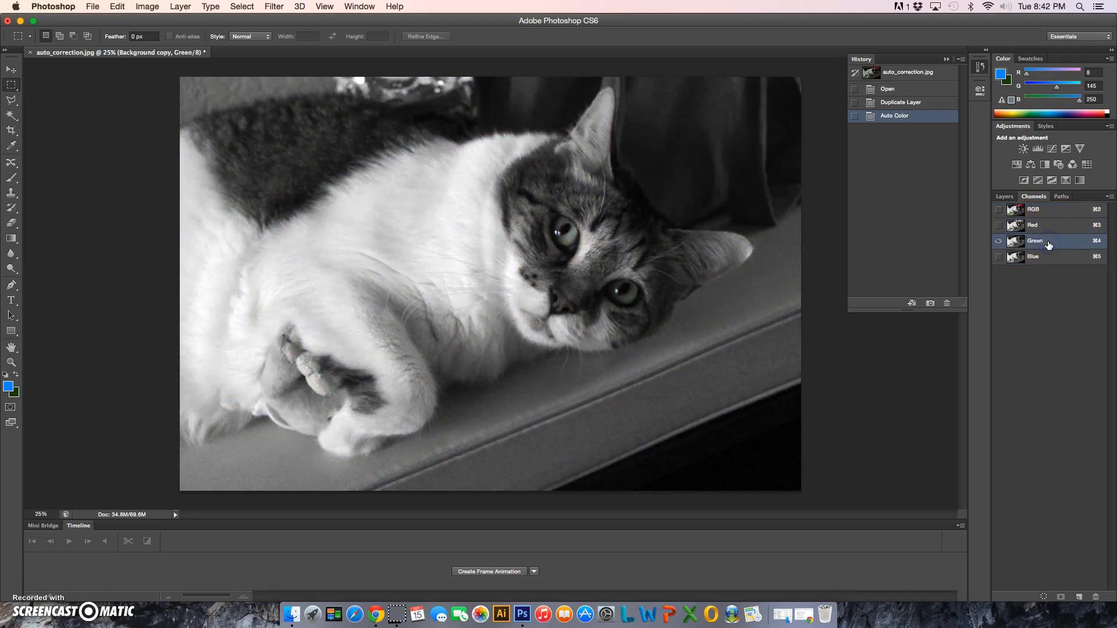
pyautogui.click(1052, 259)
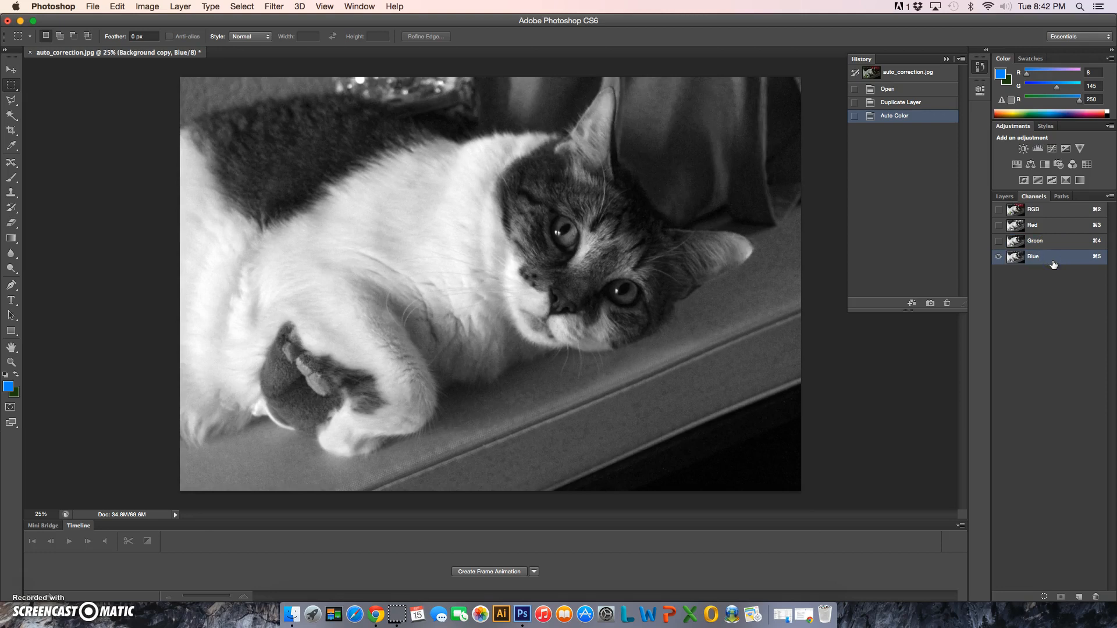
pyautogui.click(1041, 241)
pyautogui.click(998, 225)
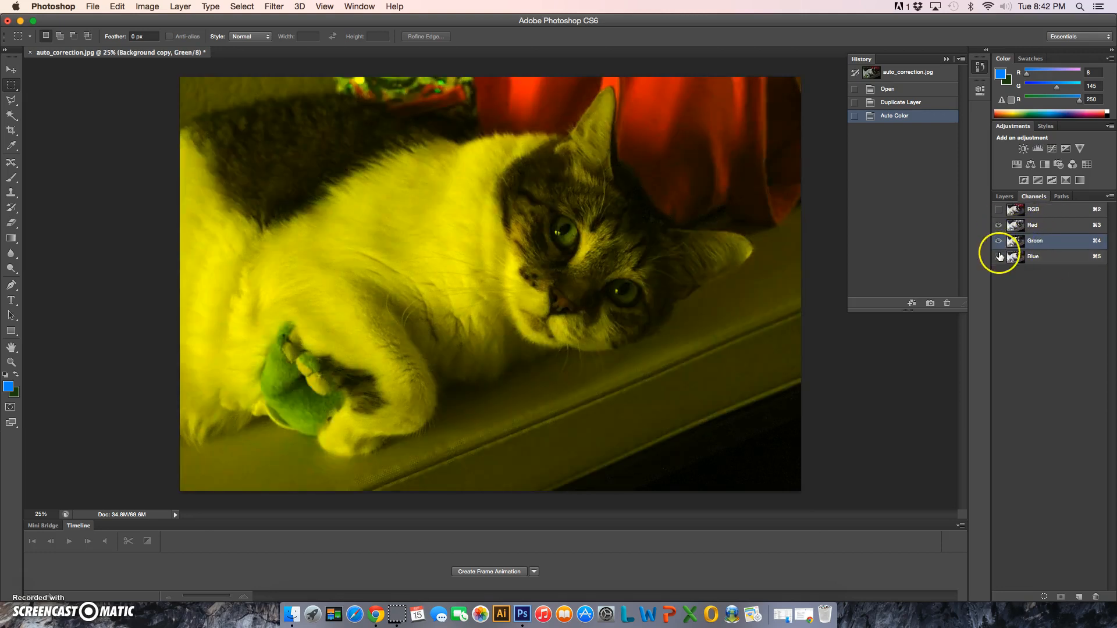
pyautogui.click(998, 257)
pyautogui.click(1046, 212)
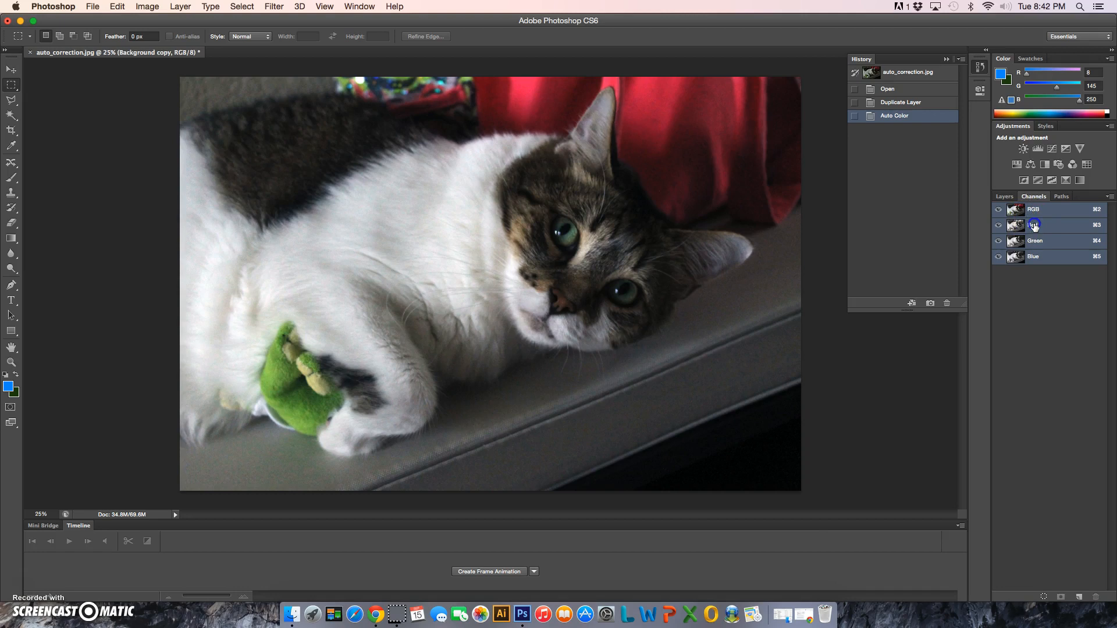
# View the Red, Green and Blue channels once more, each on its own
pyautogui.click(1041, 230)
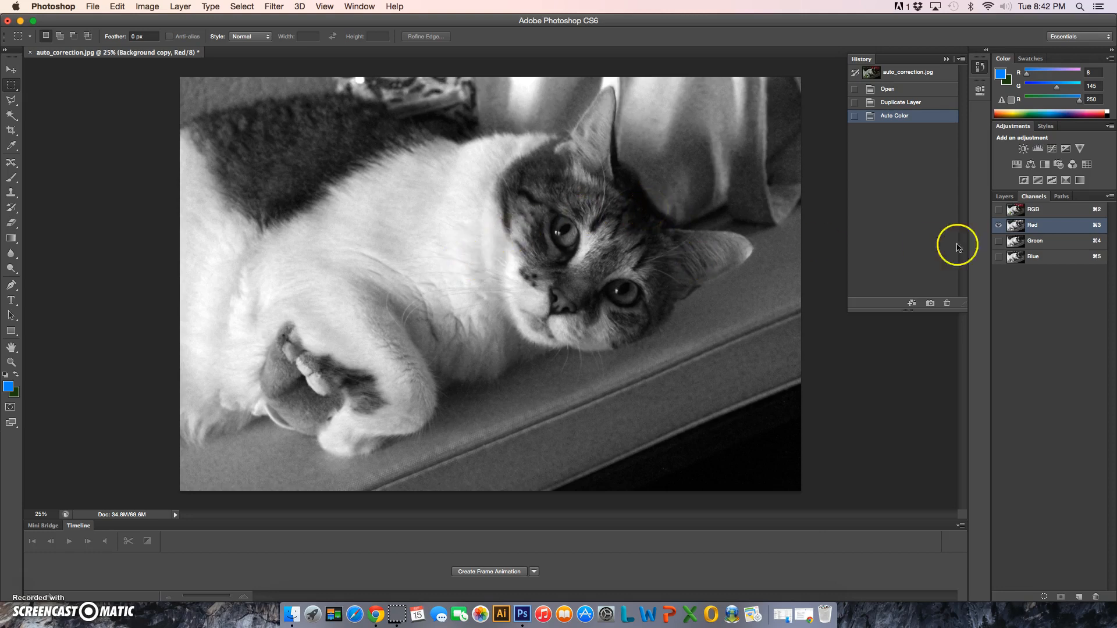
pyautogui.click(1048, 240)
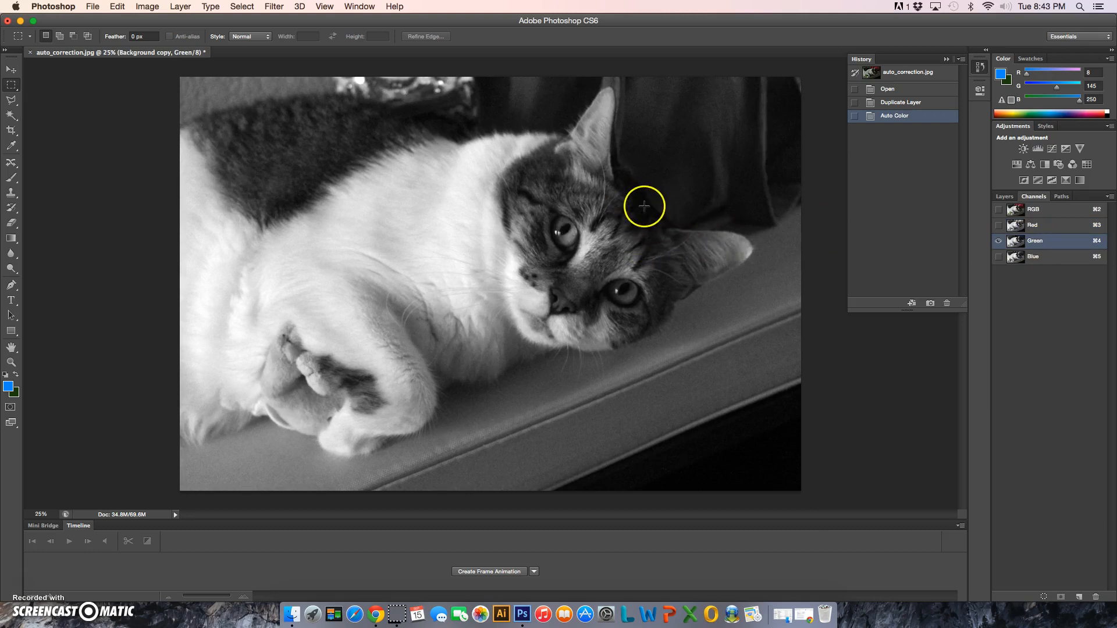
pyautogui.click(1047, 258)
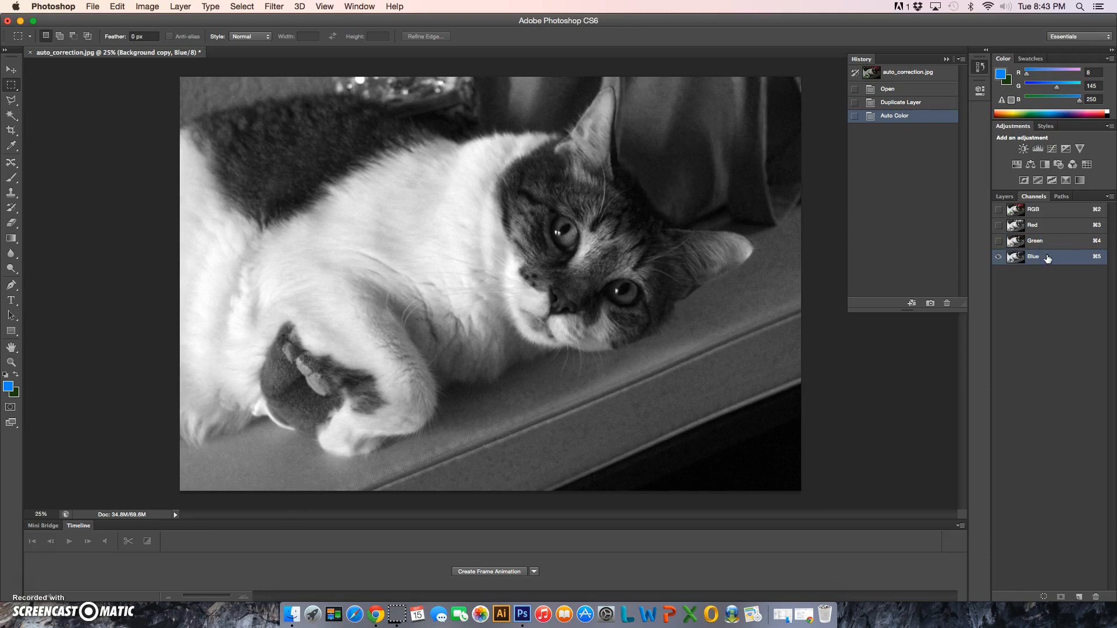
# View the Green and Red channels on their own, restore the RGB composite, and return to the layer list
pyautogui.click(1051, 241)
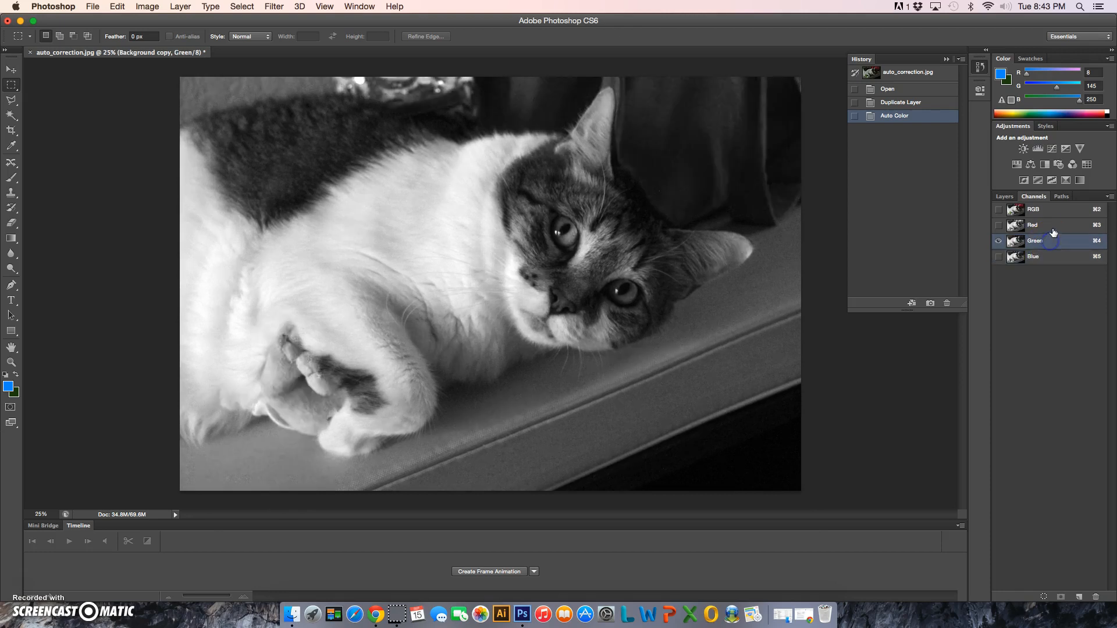
pyautogui.click(1054, 228)
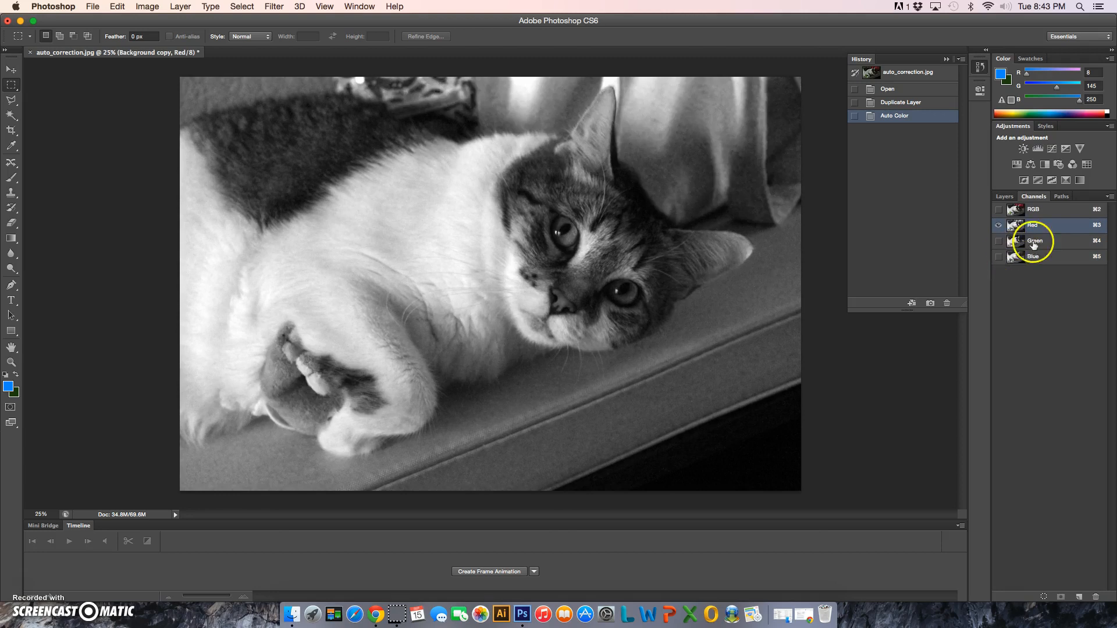
pyautogui.click(1046, 212)
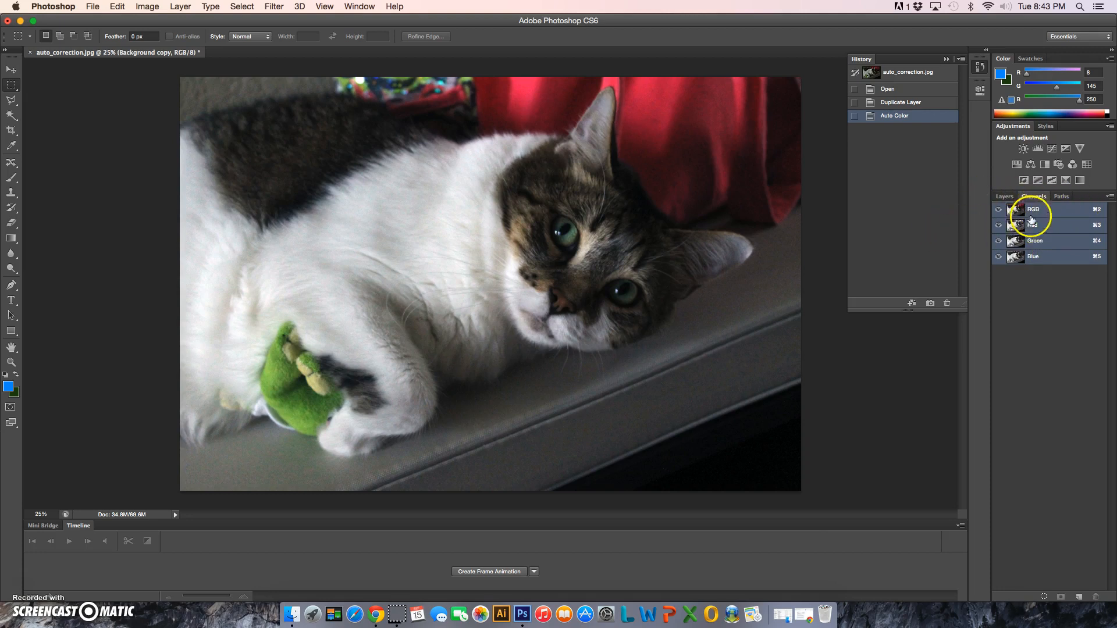
pyautogui.click(1005, 197)
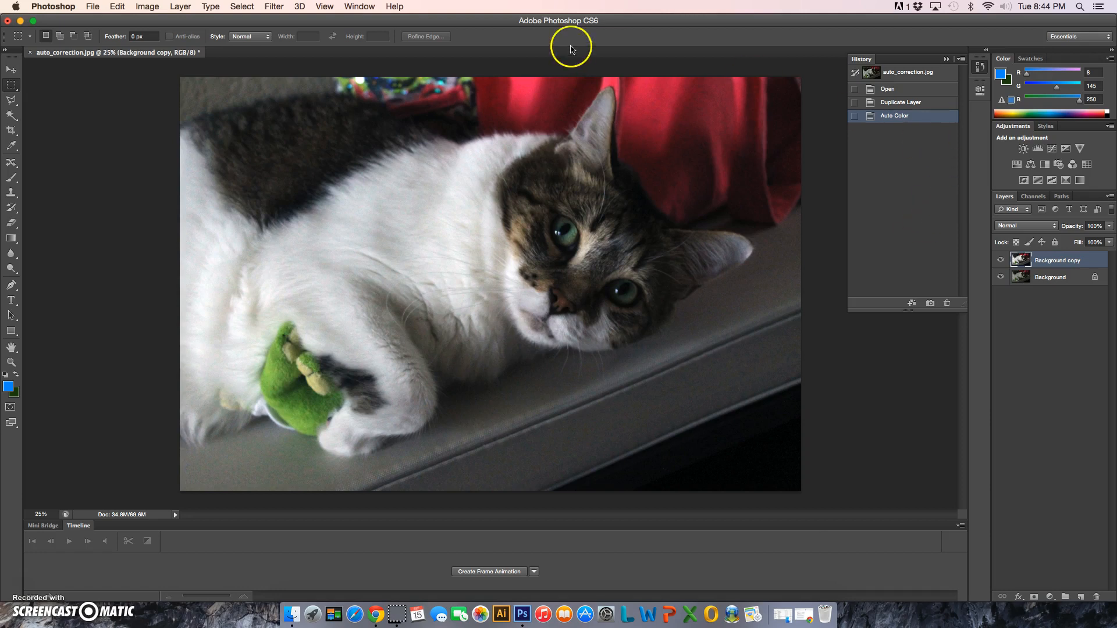
# Apply Auto Tone to the Background copy layer and compare it with the Auto Color history state, ending on Auto Tone
pyautogui.click(148, 6)
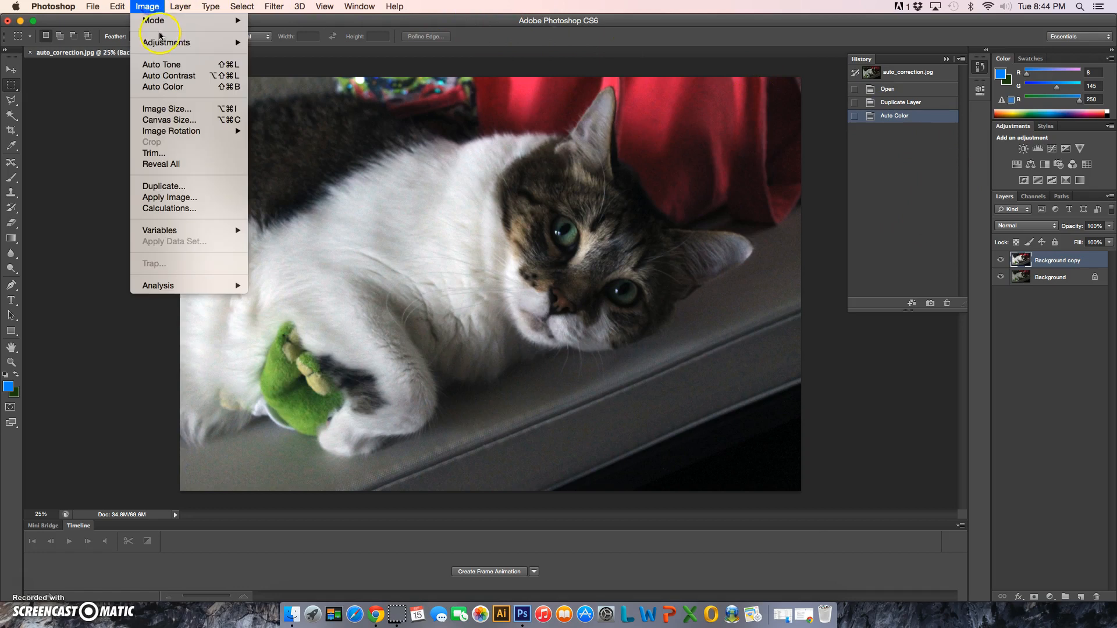
pyautogui.click(174, 65)
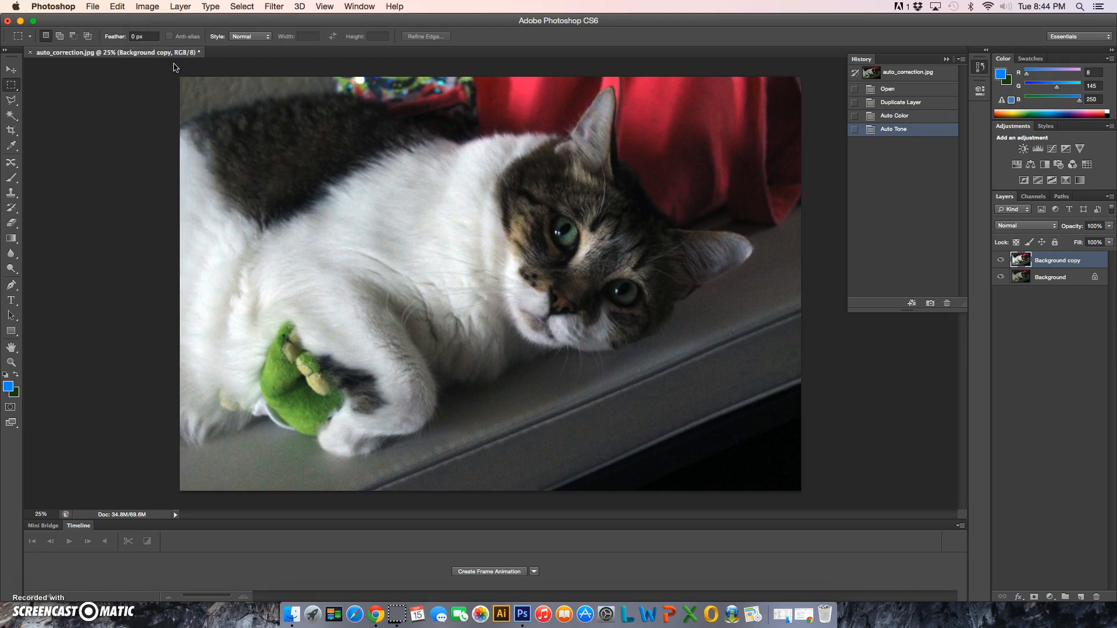
pyautogui.click(909, 117)
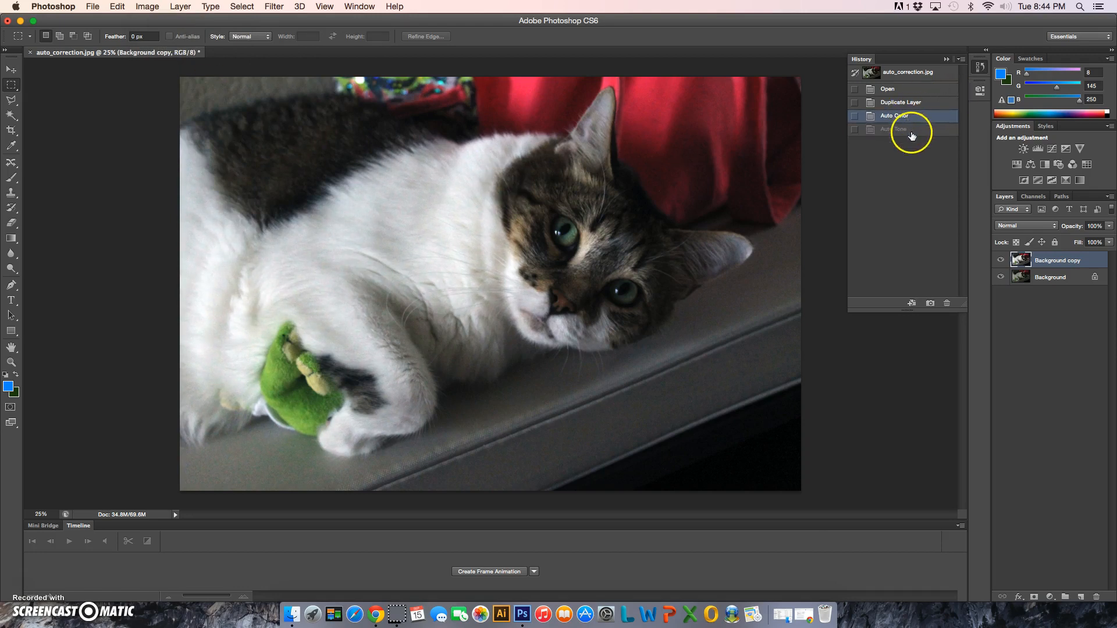
pyautogui.click(911, 130)
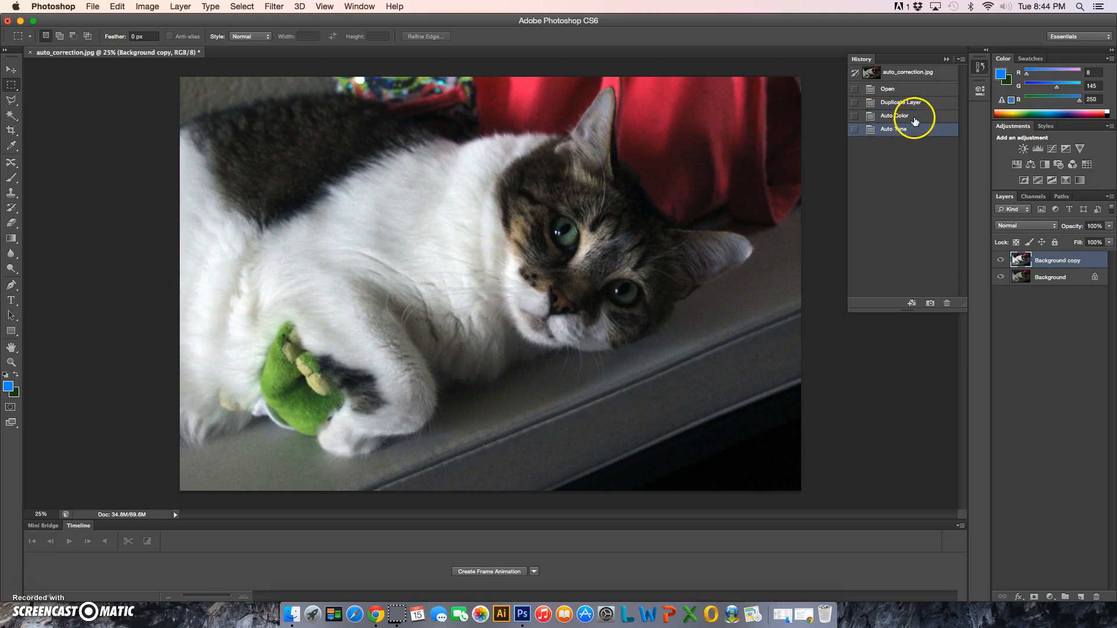
pyautogui.click(915, 117)
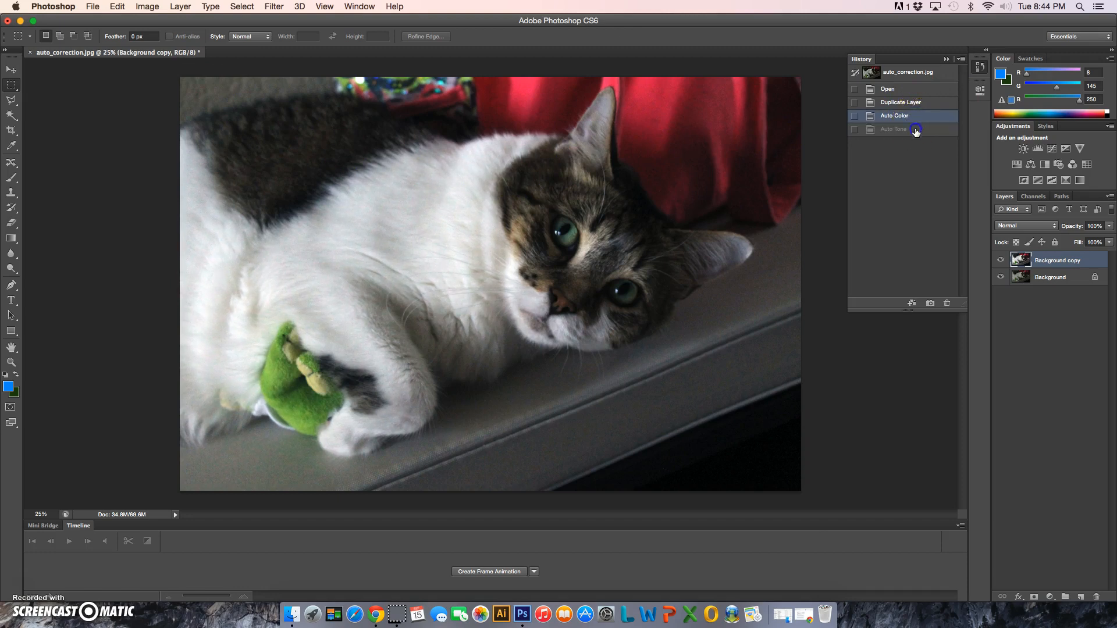
pyautogui.click(916, 129)
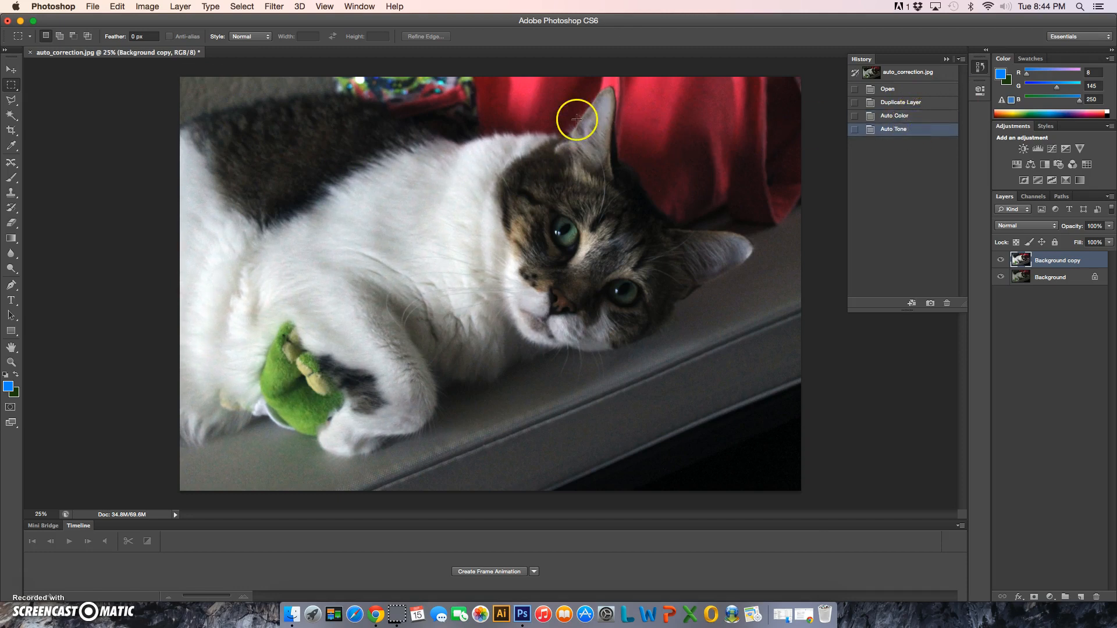
# Apply Auto Contrast to the Background copy layer and compare it with the Auto Tone history state, ending on Auto Contrast
pyautogui.click(148, 7)
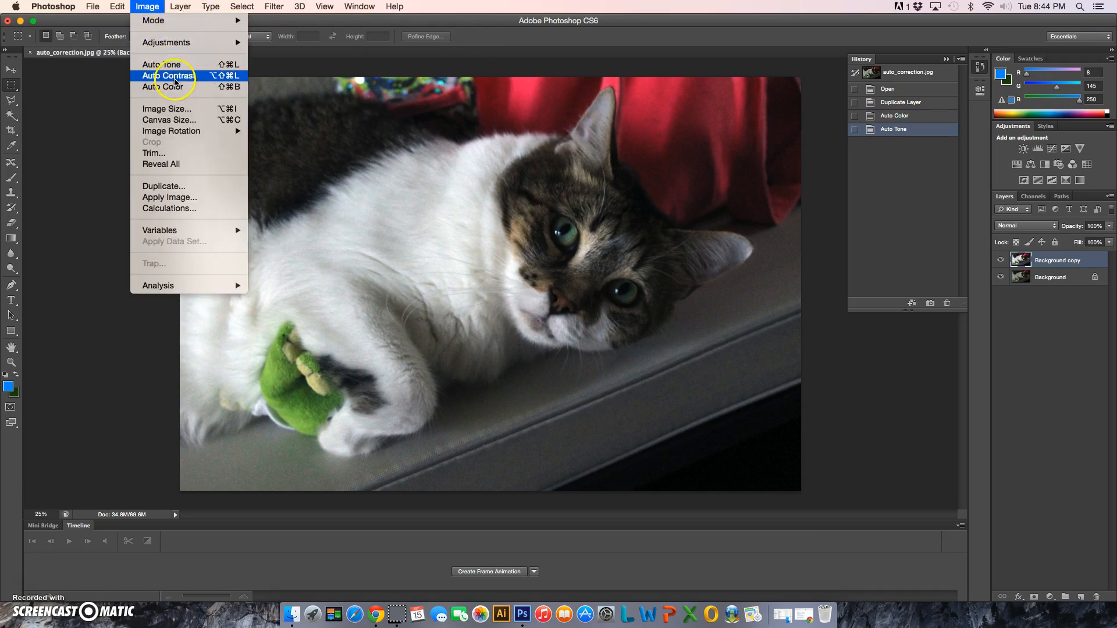
pyautogui.click(178, 78)
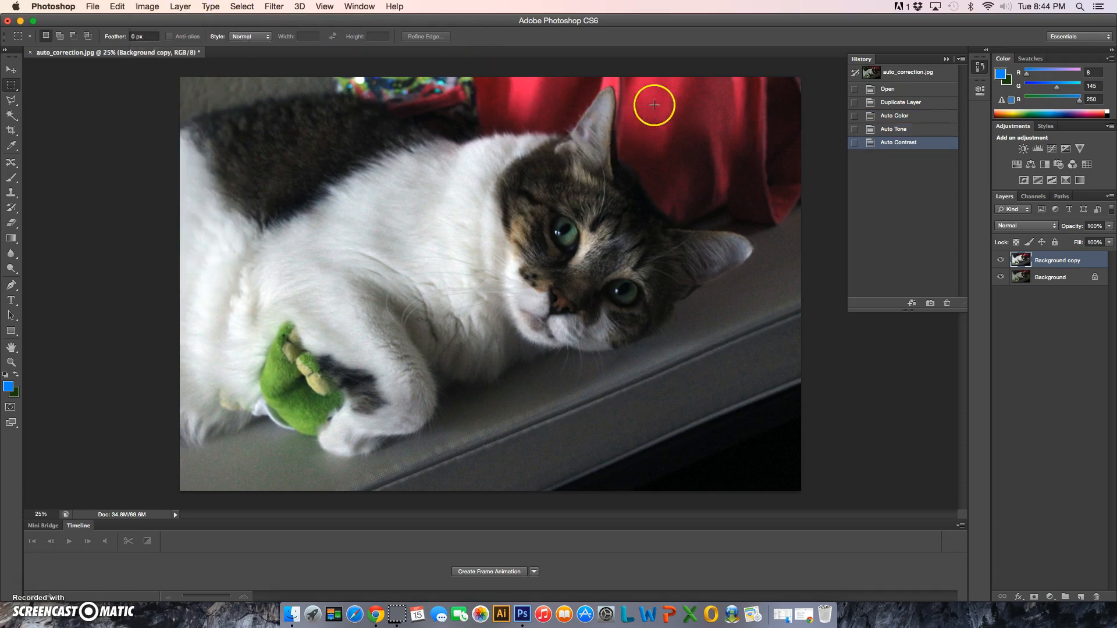
pyautogui.click(927, 129)
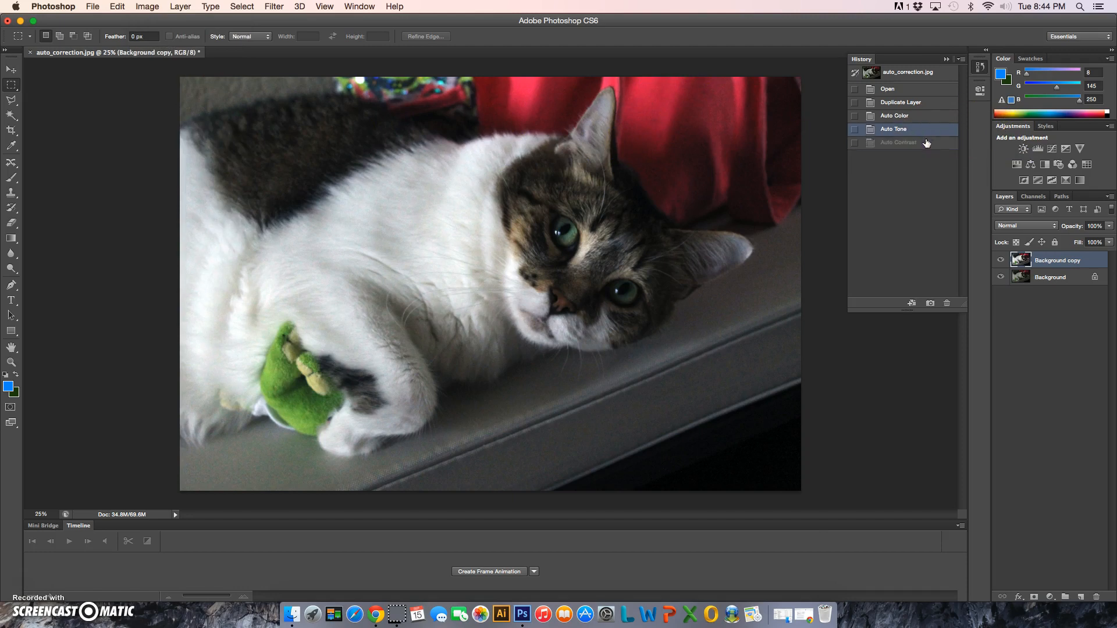
pyautogui.click(926, 143)
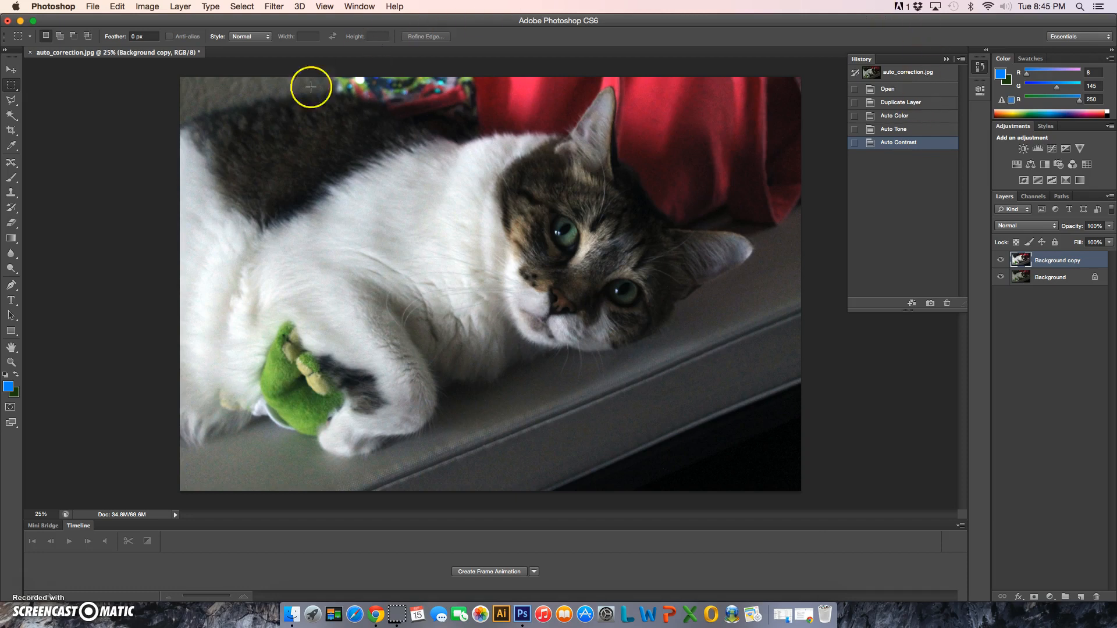
# Save a layered PSD in the Photoshop folder, prefixing auto_correction with 1_, the surname and an underscore, with Maximize Compatibility enabled
pyautogui.click(92, 6)
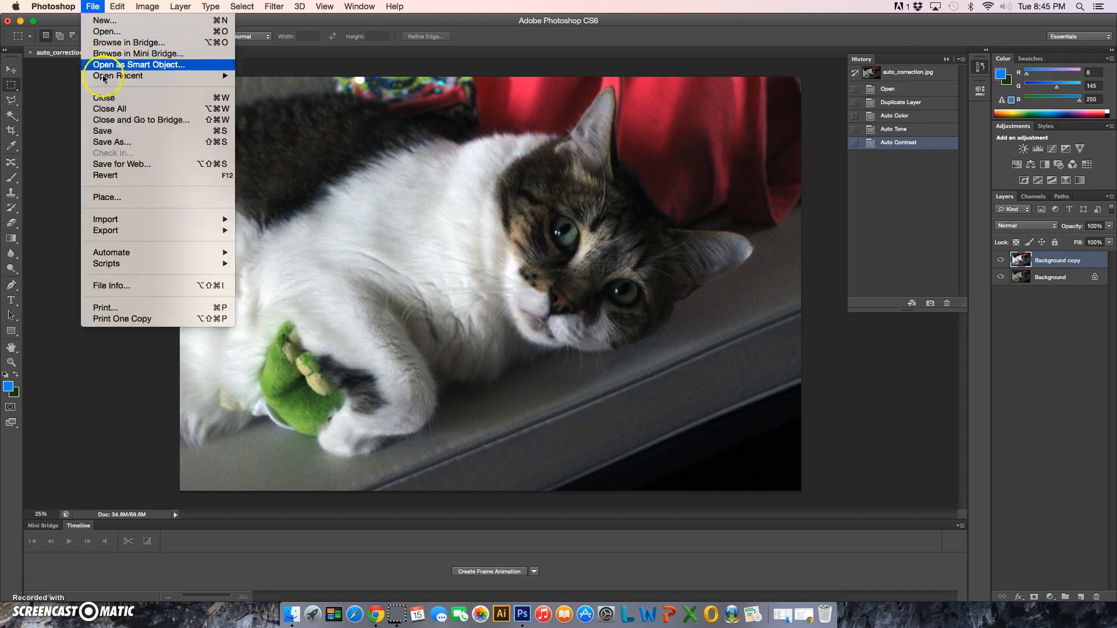
pyautogui.click(114, 142)
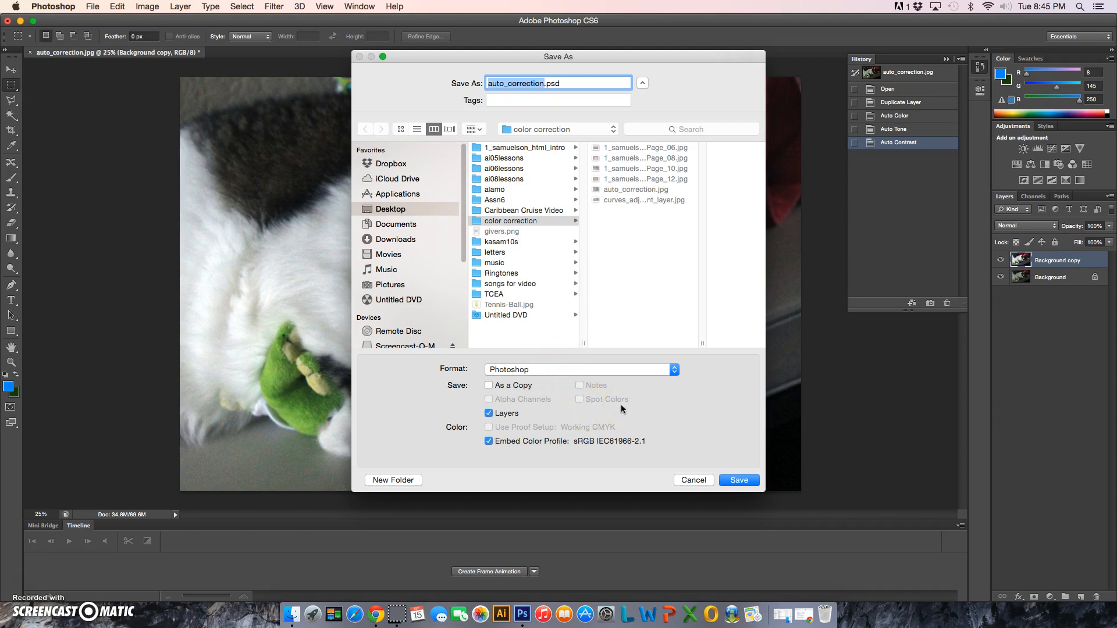
pyautogui.click(21, 587)
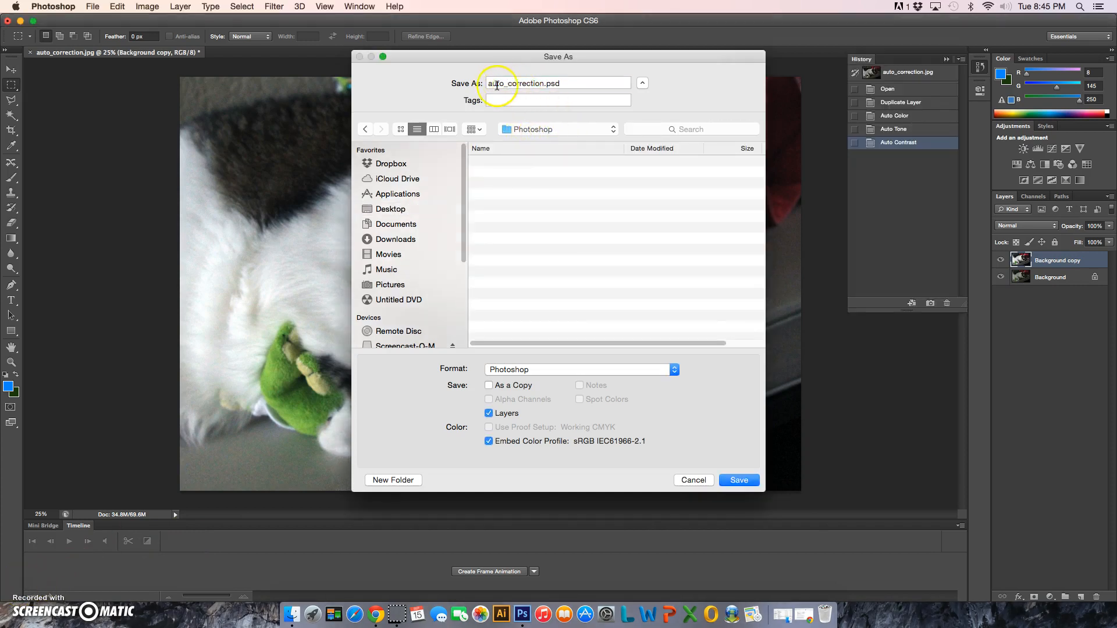
pyautogui.click(487, 83)
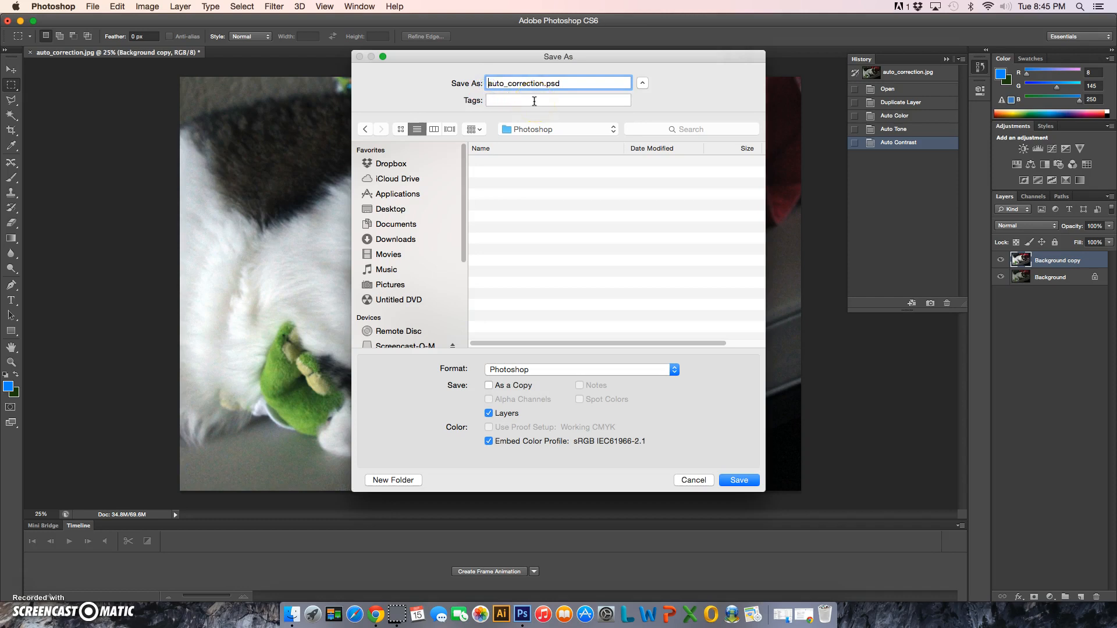
pyautogui.write('1_samuelson_')
pyautogui.click(605, 85)
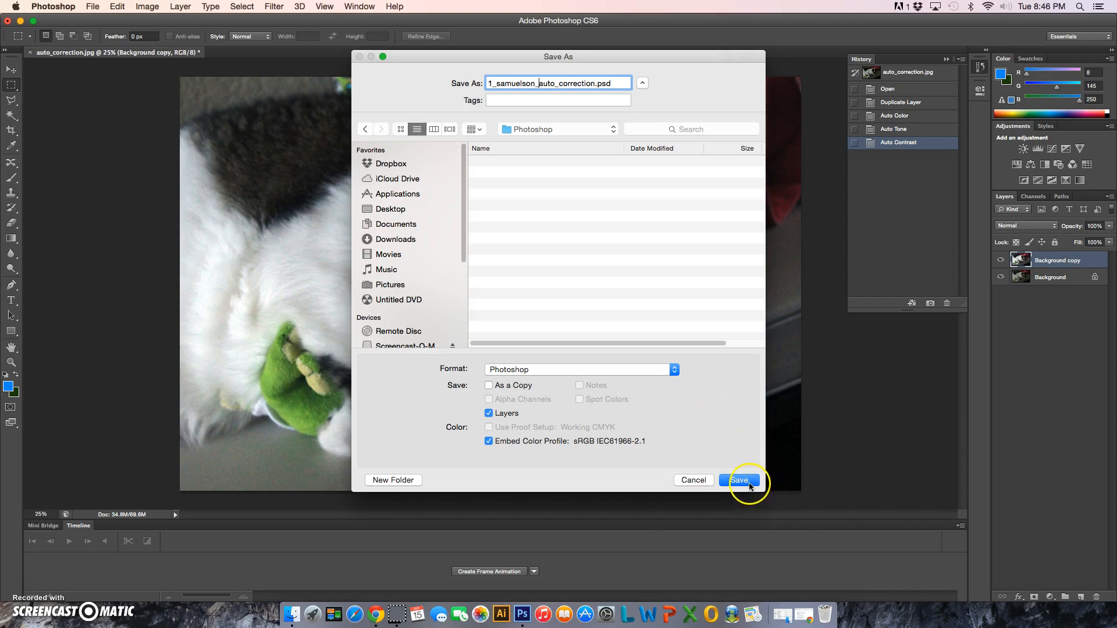
pyautogui.click(738, 480)
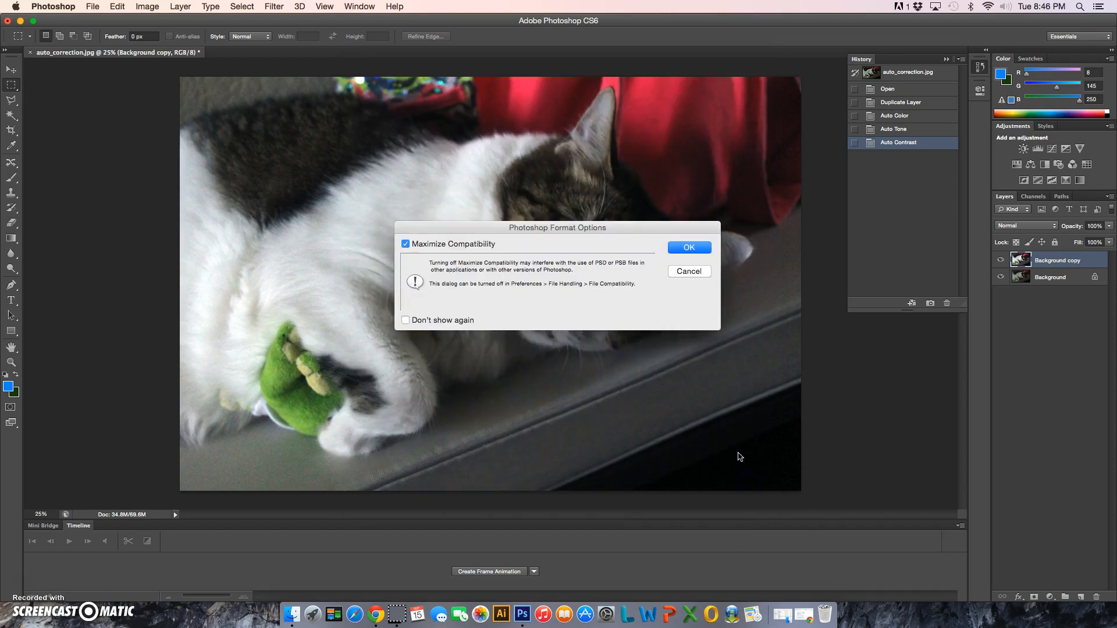
pyautogui.click(692, 248)
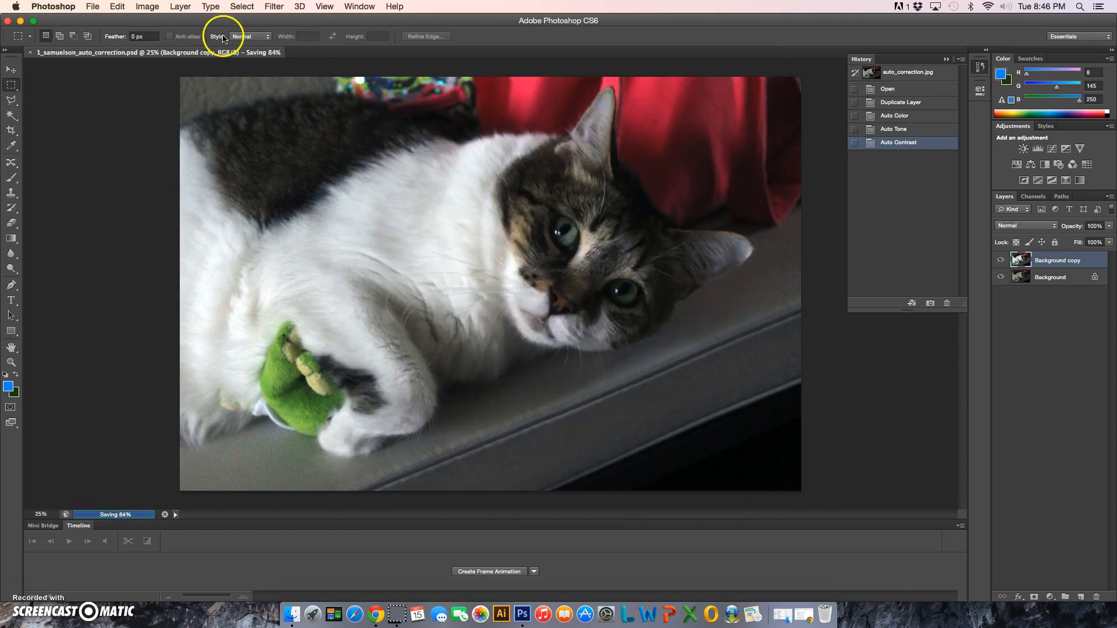
# Try to start another Save As for the corrected document
pyautogui.click(93, 7)
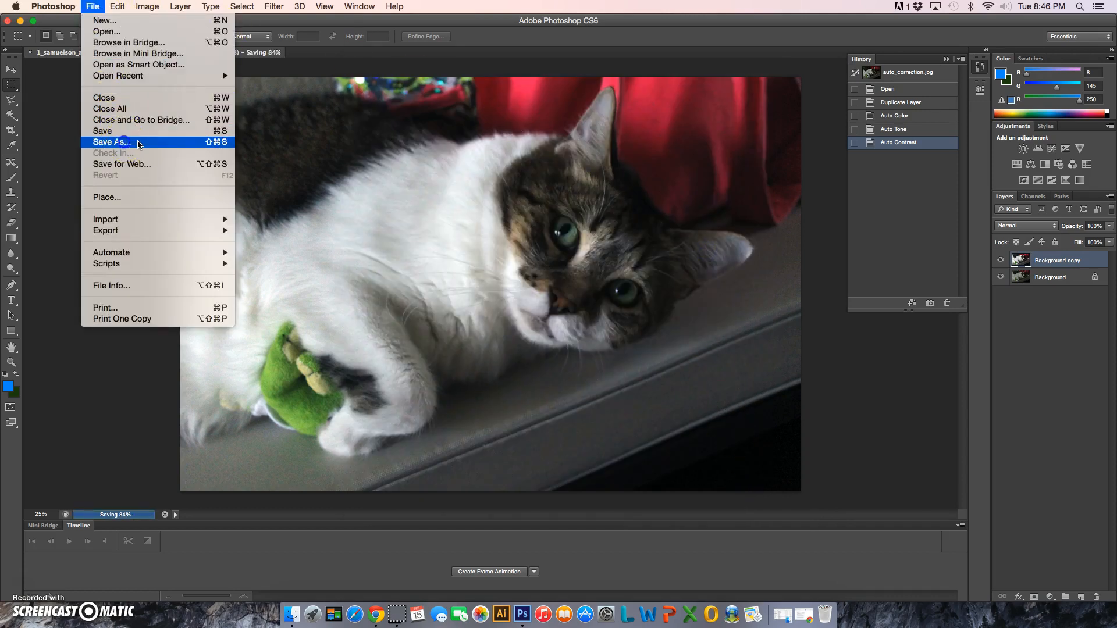
pyautogui.click(111, 141)
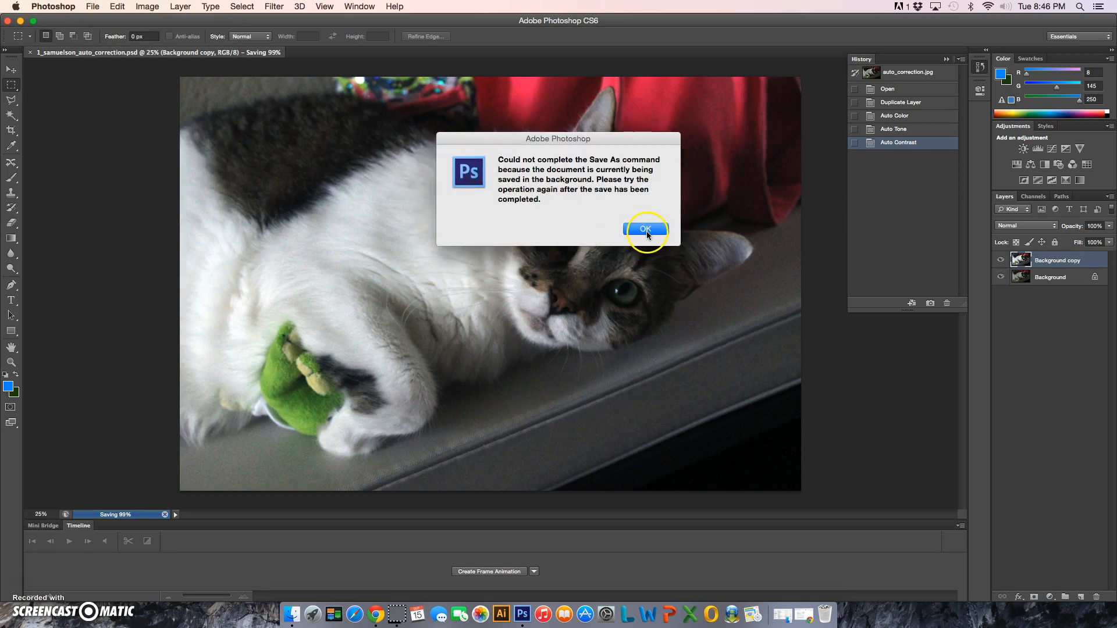
pyautogui.click(646, 229)
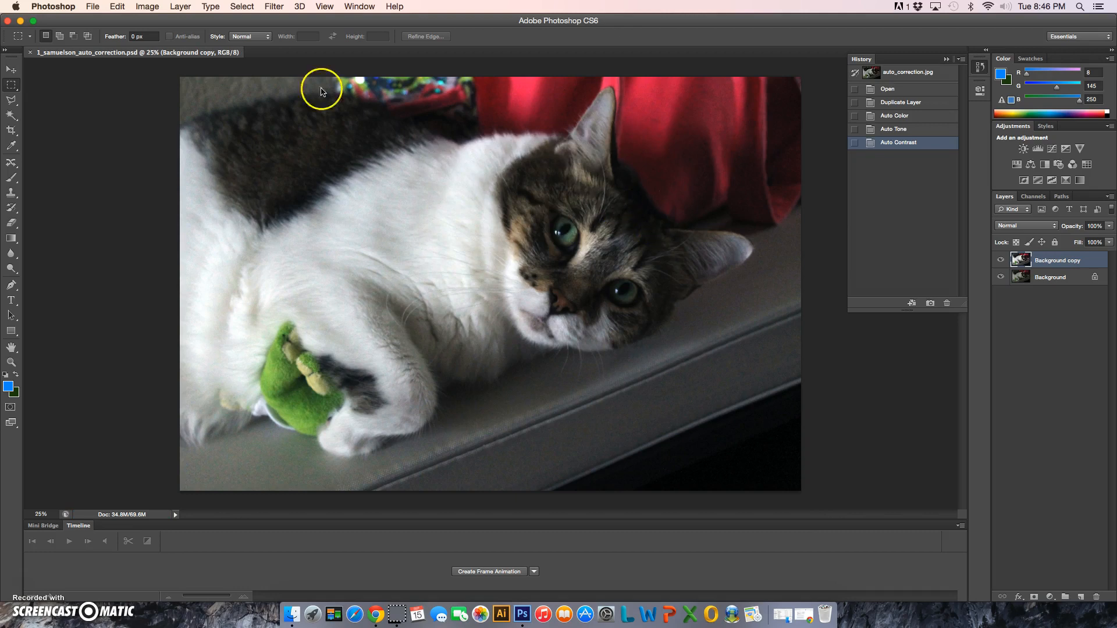
# Save a JPEG copy under the same file name in the Photoshop folder, using Maximum quality 12 and Baseline ("Standard") format
pyautogui.click(95, 7)
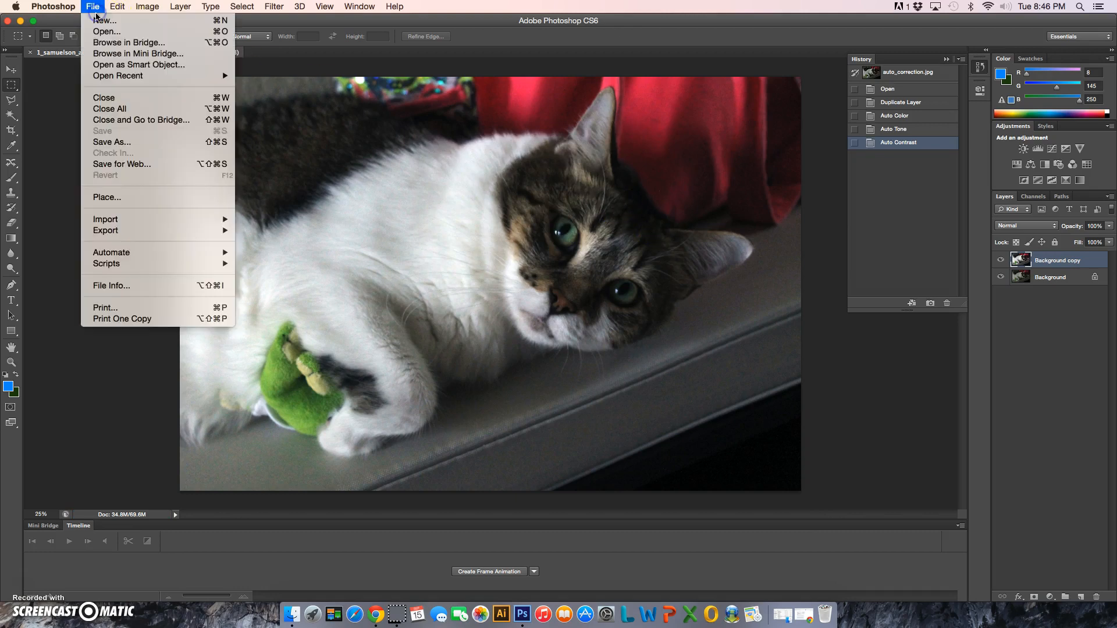
pyautogui.click(114, 141)
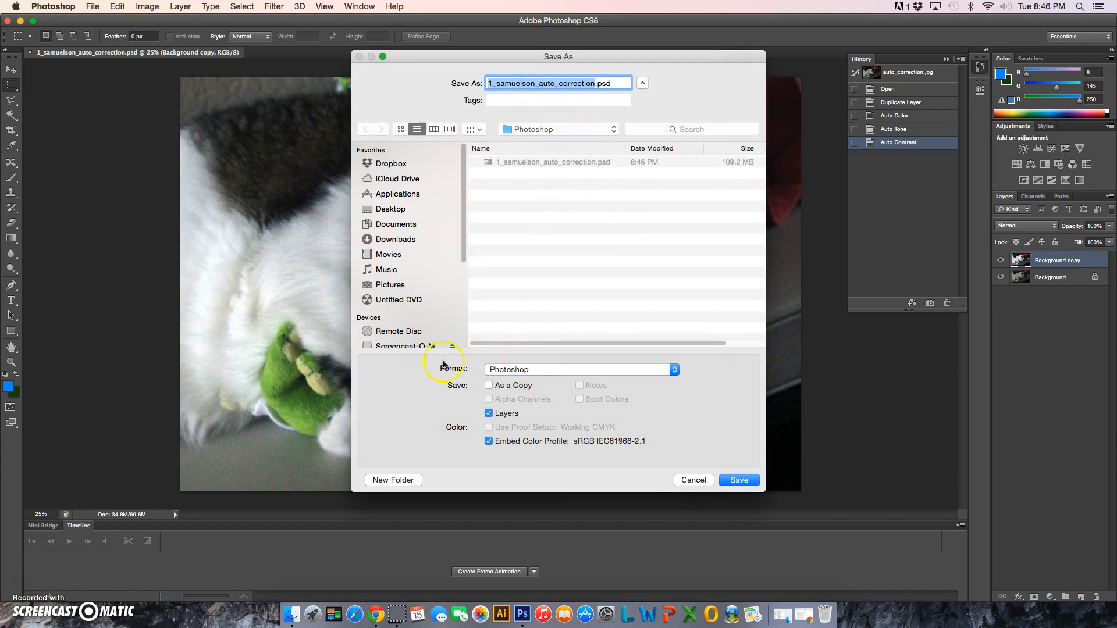
pyautogui.click(508, 371)
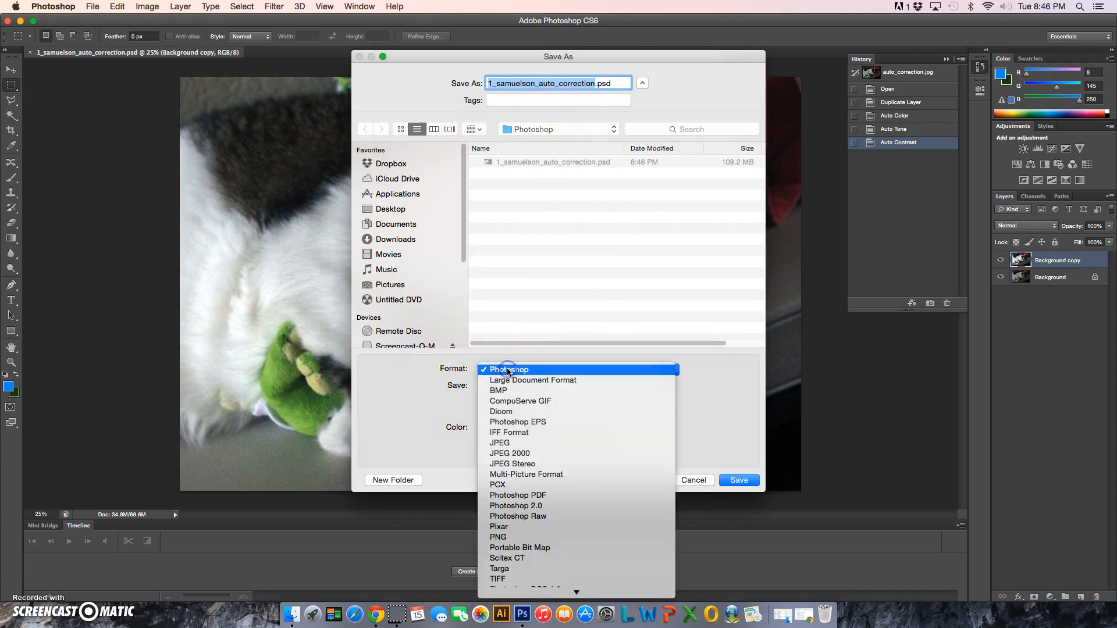
pyautogui.click(511, 443)
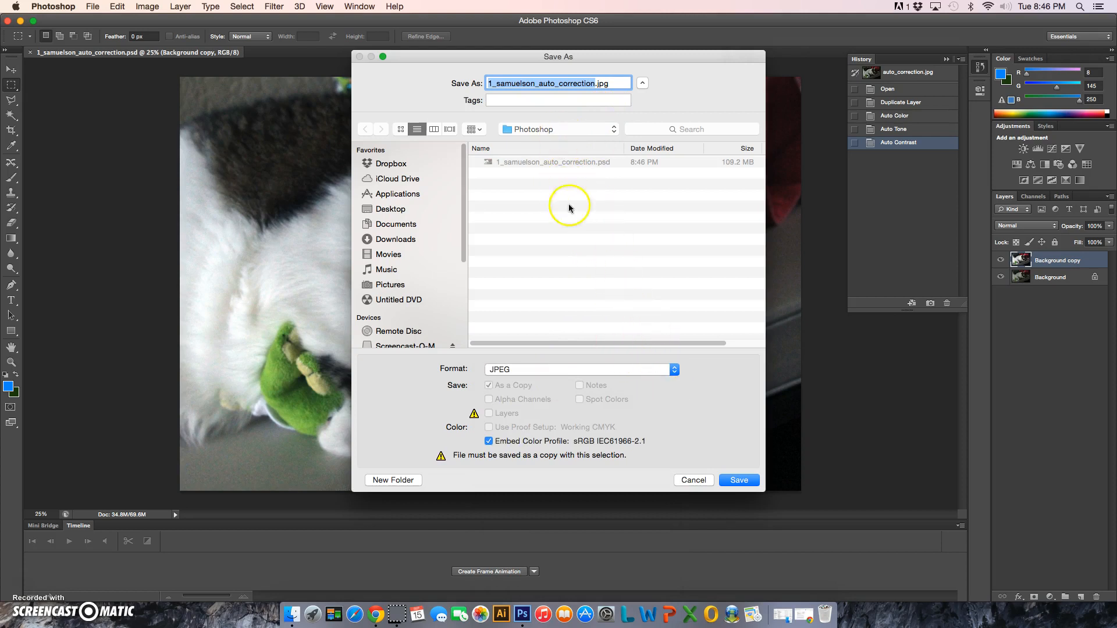
pyautogui.click(748, 483)
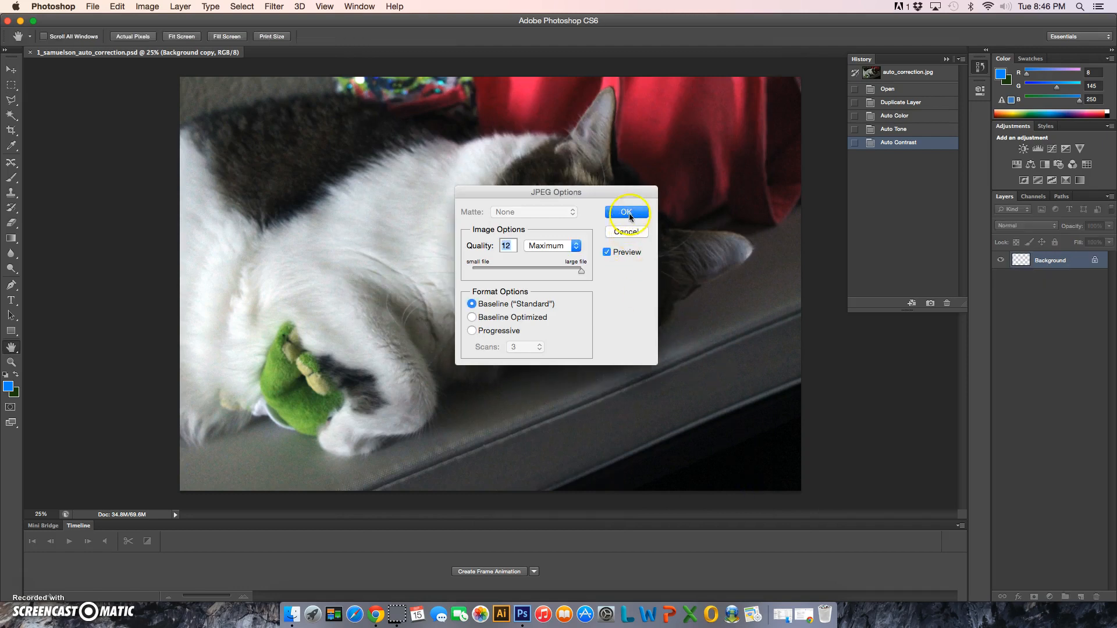
pyautogui.click(626, 213)
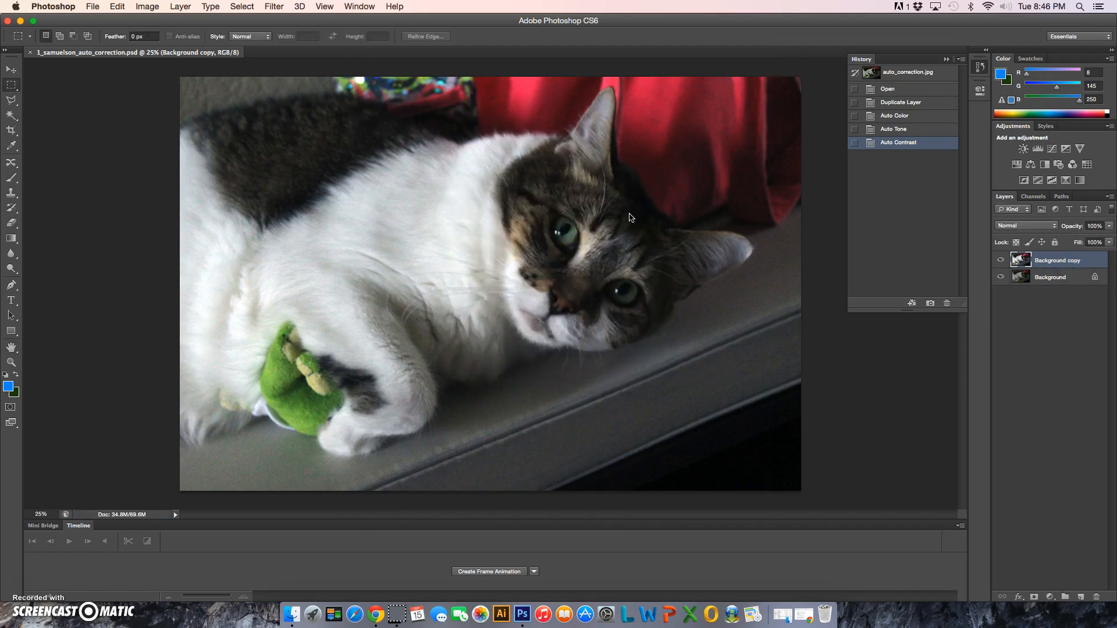